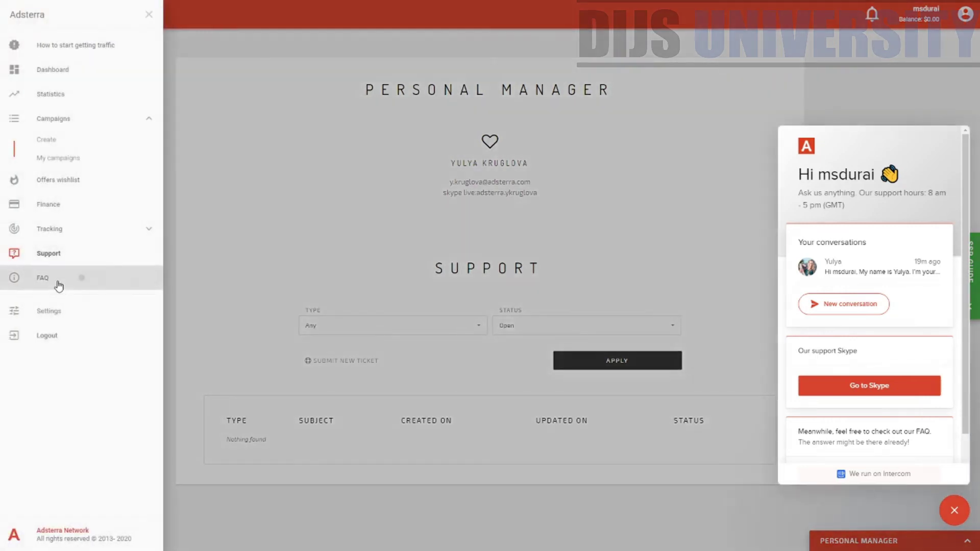
Visit the FAQ, account Settings and My campaigns pages, then start a new campaign
{"action": "left_click", "coordinate": [60, 284]}
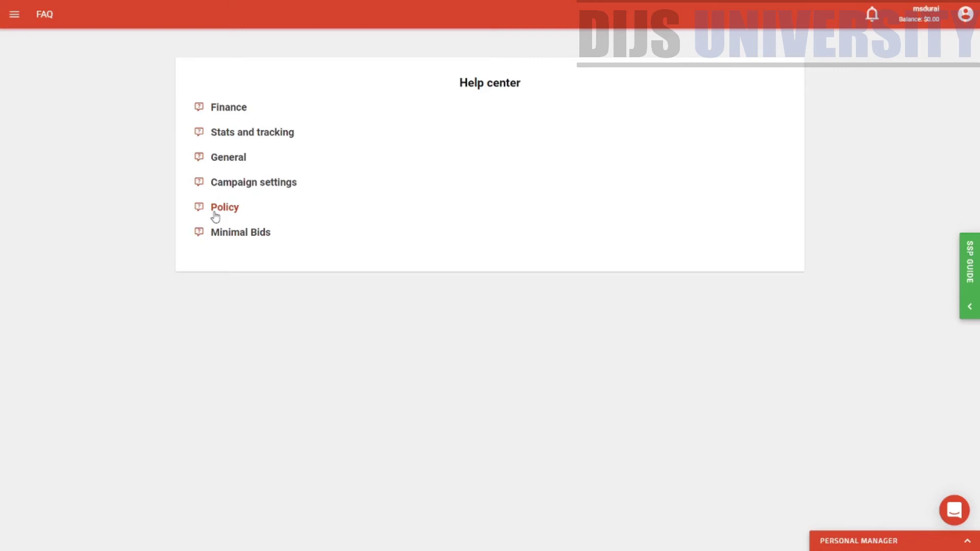
{"action": "left_click", "coordinate": [15, 14]}
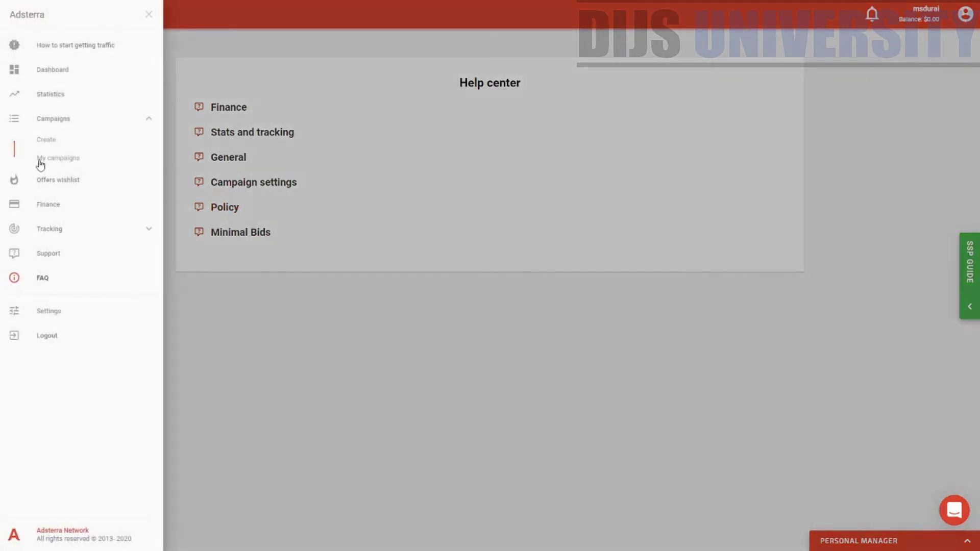
{"action": "left_click", "coordinate": [59, 317]}
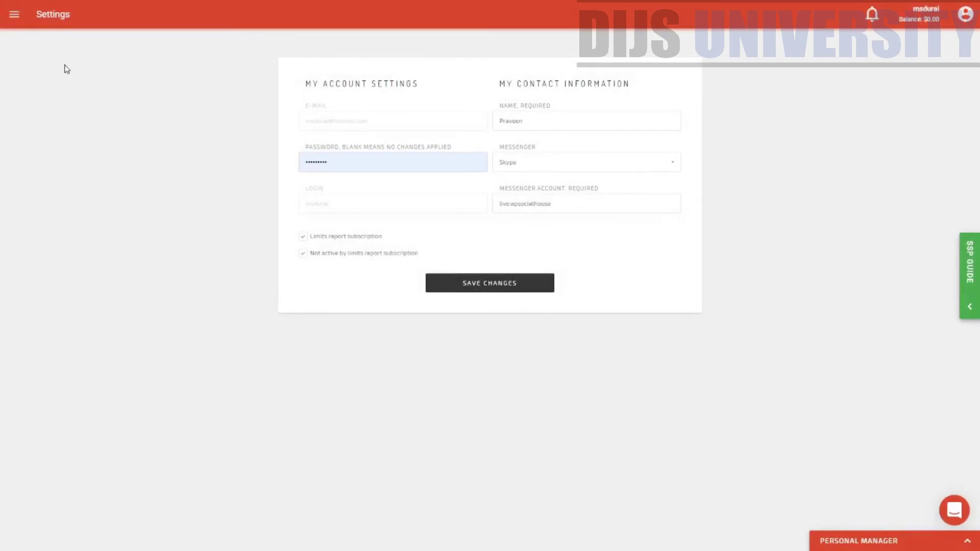
{"action": "left_click", "coordinate": [13, 16]}
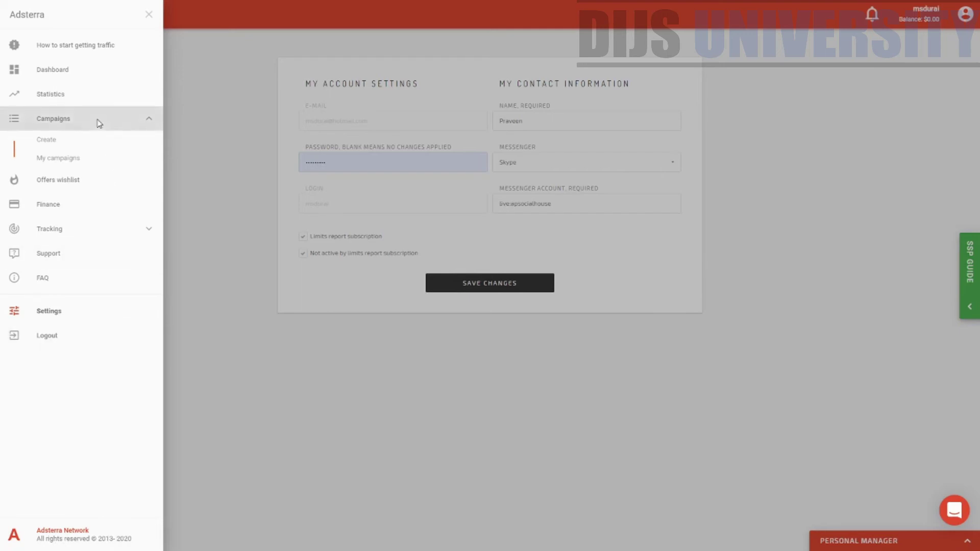
{"action": "left_click", "coordinate": [80, 161]}
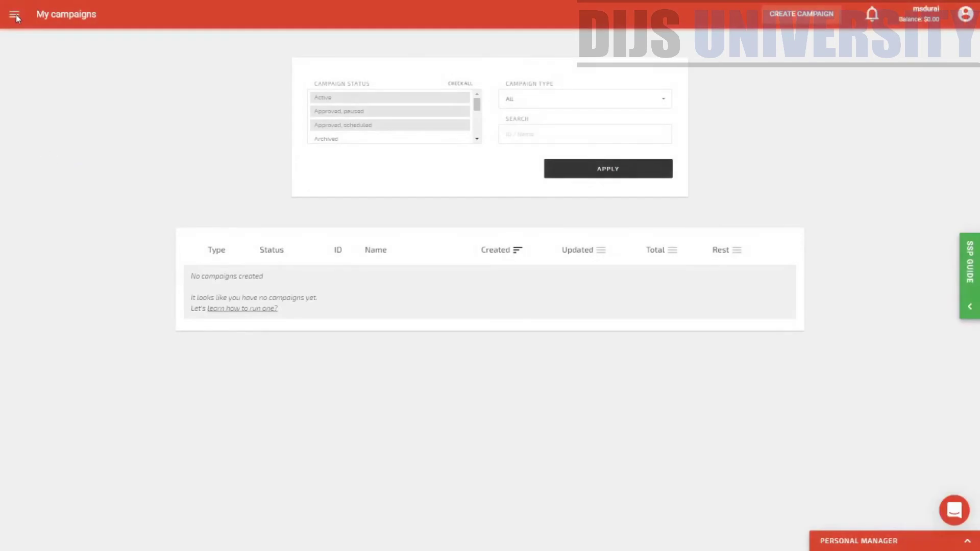
{"action": "left_click", "coordinate": [15, 15]}
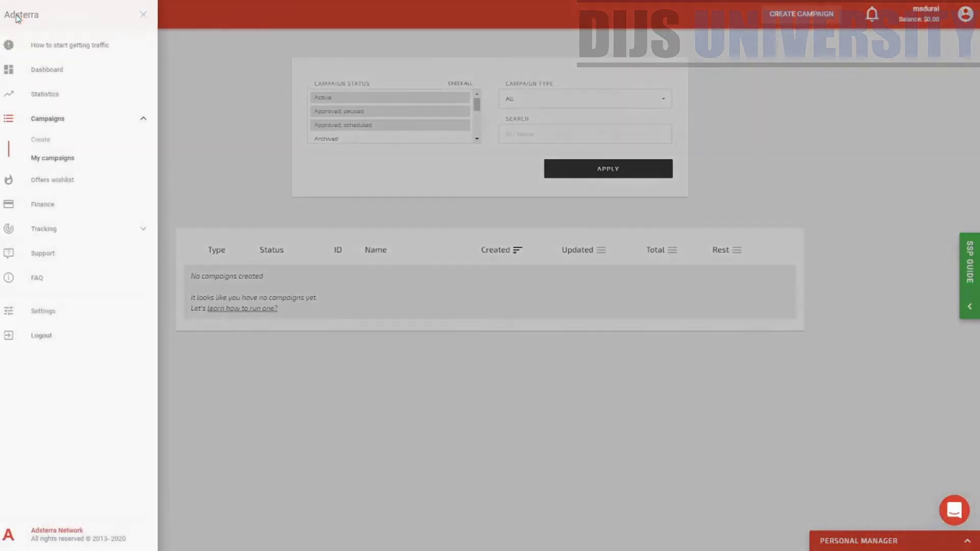
{"action": "left_click", "coordinate": [46, 140]}
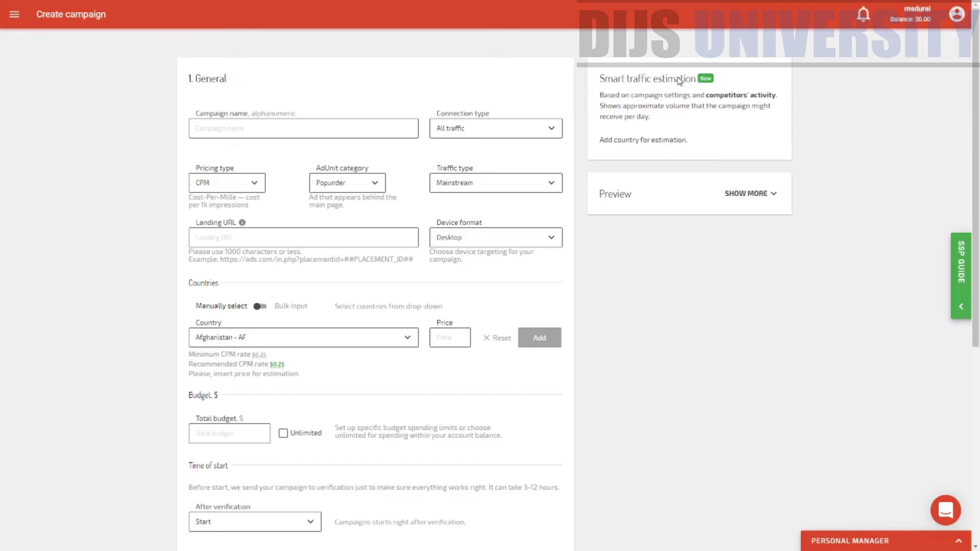
Expand the campaign settings preview and name the campaign 'Test'
{"action": "left_click_drag", "start_coordinate": [645, 81], "coordinate": [608, 81]}
{"action": "left_click_drag", "start_coordinate": [697, 79], "coordinate": [614, 78]}
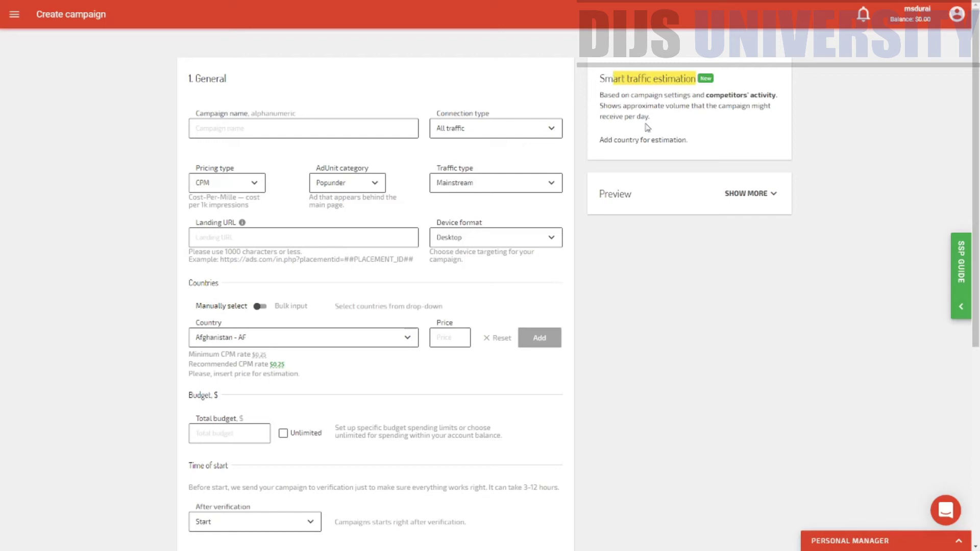
{"action": "left_click", "coordinate": [748, 194]}
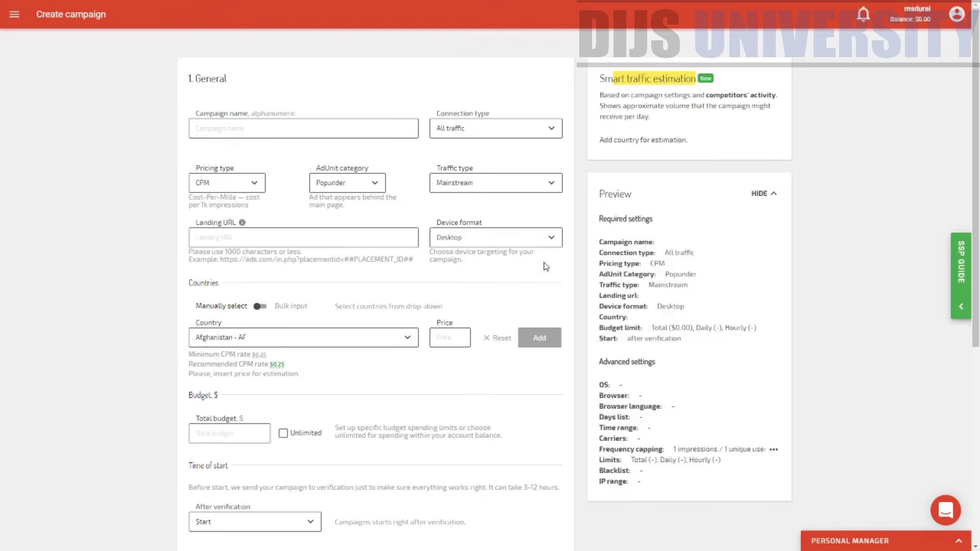
{"action": "left_click", "coordinate": [335, 135]}
{"action": "type", "text": "Test"}
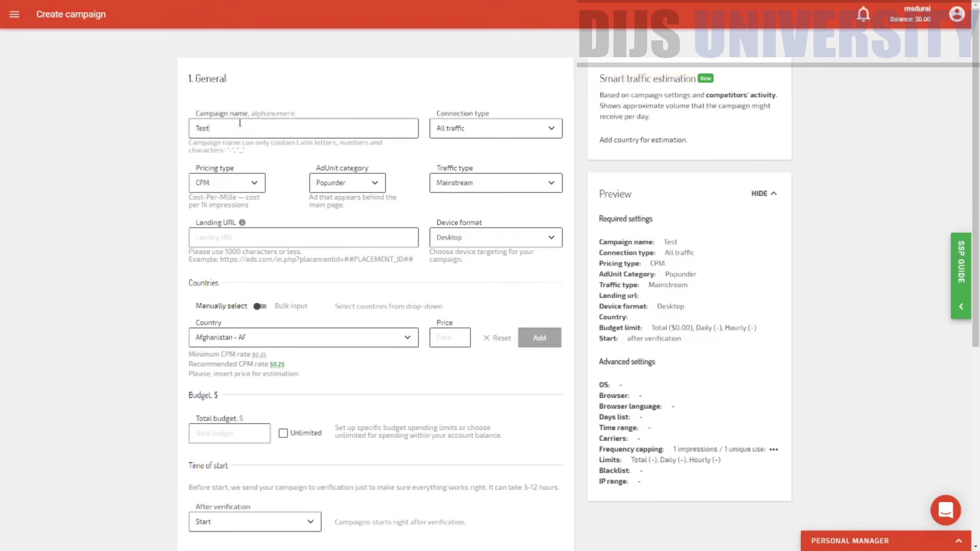
Set All traffic connection type, CPC pricing, Webpush ad unit and Mainstream traffic
{"action": "left_click", "coordinate": [469, 134]}
{"action": "left_click", "coordinate": [469, 134]}
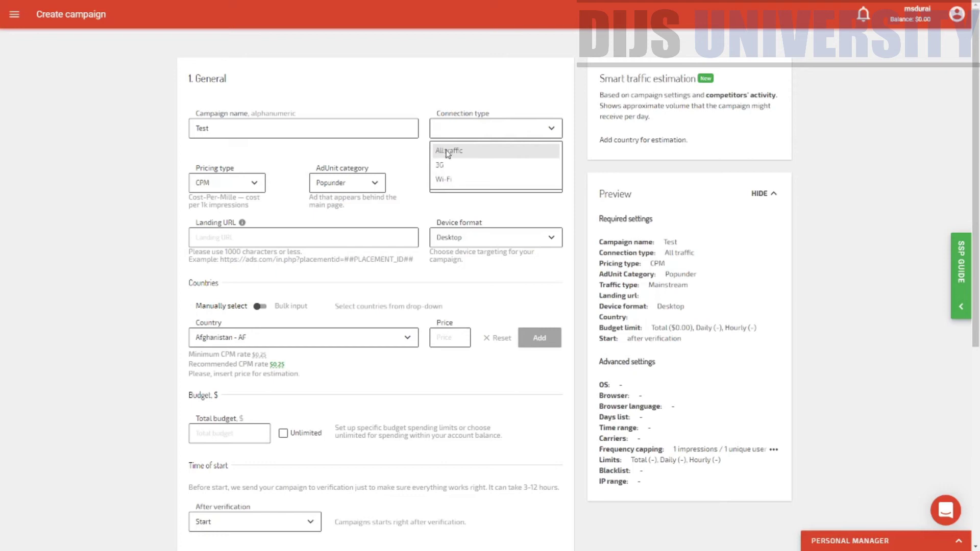
{"action": "key", "text": "BackSpace"}
{"action": "key", "text": "Return"}
{"action": "left_click", "coordinate": [252, 187]}
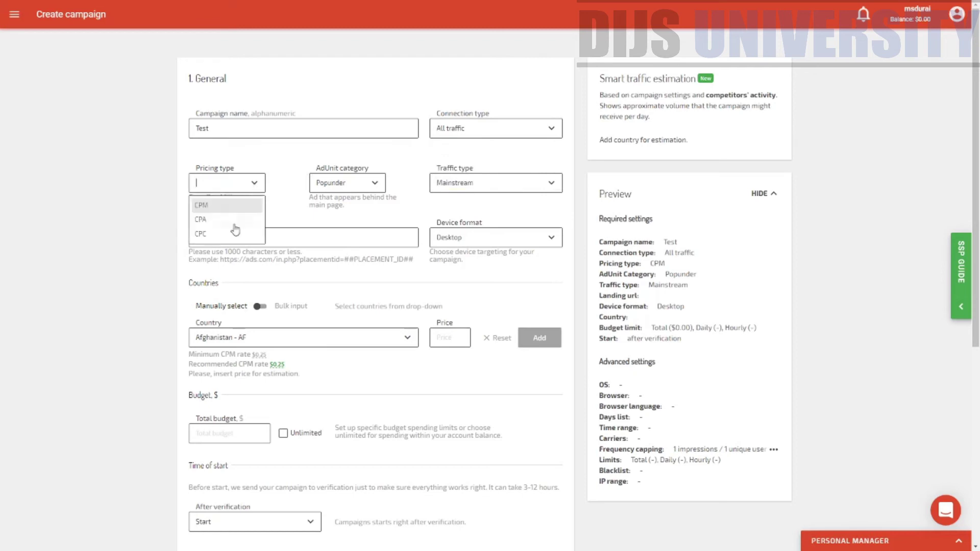
{"action": "left_click", "coordinate": [225, 238]}
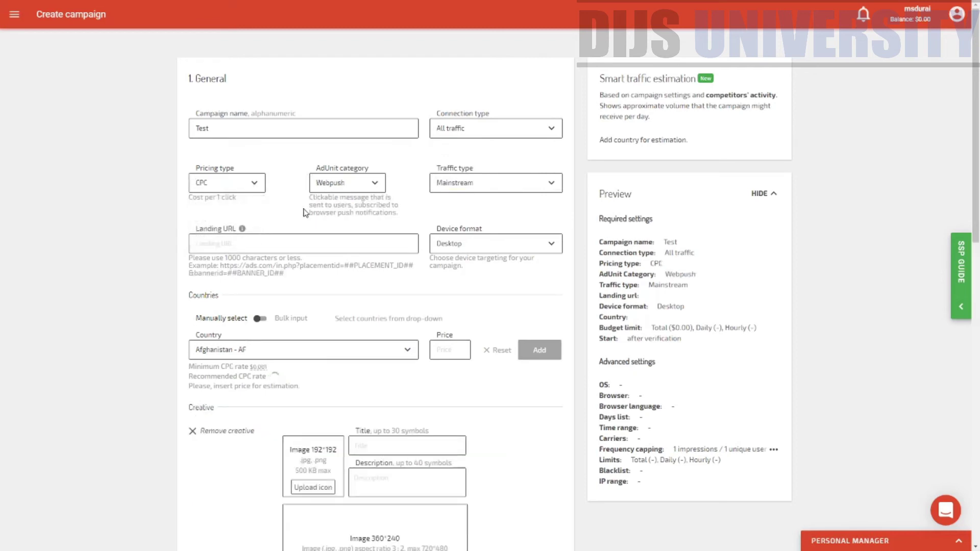
{"action": "left_click", "coordinate": [366, 186]}
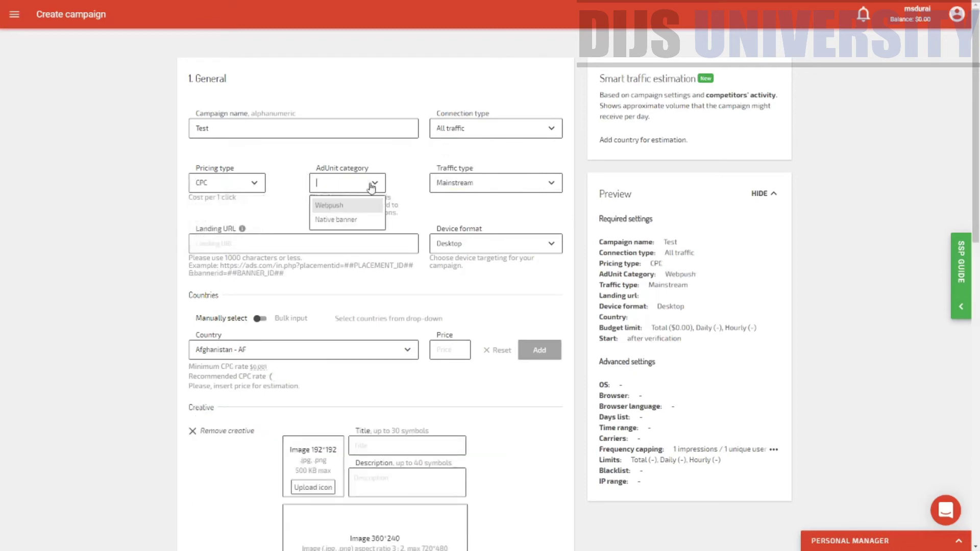
{"action": "left_click", "coordinate": [343, 210]}
{"action": "left_click", "coordinate": [508, 182]}
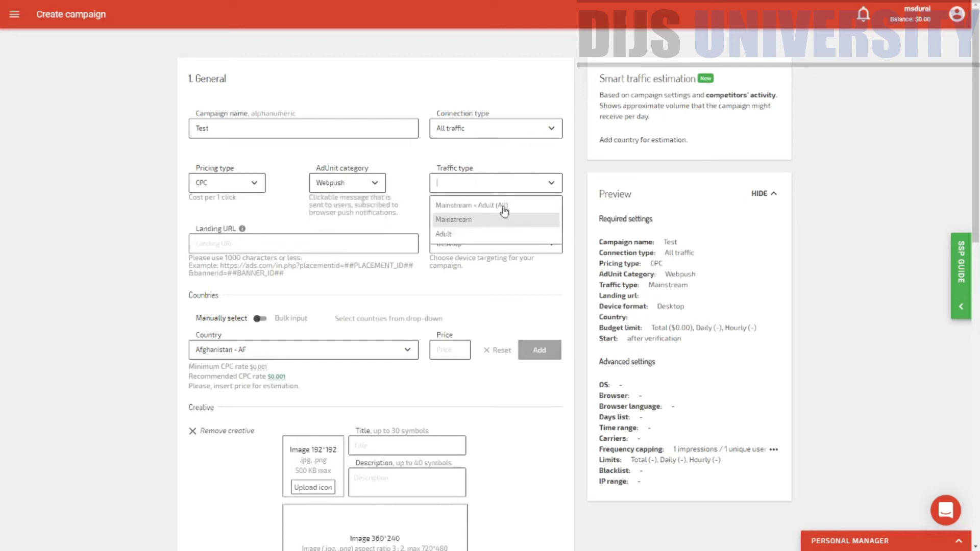
{"action": "left_click", "coordinate": [311, 239]}
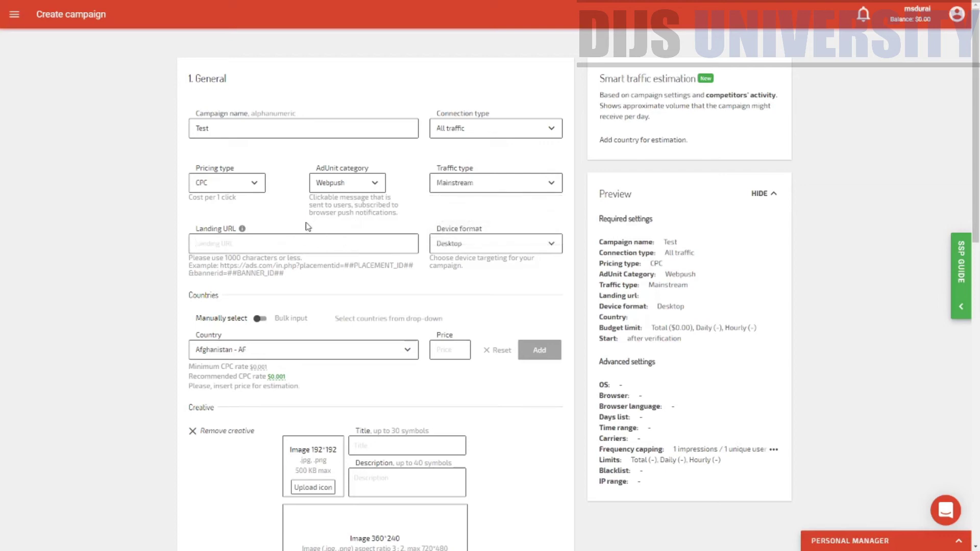
Replace the pasted landing URL with the ClickBank landing URL
{"action": "left_click", "coordinate": [229, 249]}
{"action": "type", "text": "https://growtraffic.com/blog/2019/08/review-adsterra-earn-ads"}
{"action": "left_click_drag", "start_coordinate": [409, 245], "coordinate": [154, 265]}
{"action": "key", "text": "BackSpace"}
{"action": "type", "text": "https://976947t-mj-82p9mtdpj2m5r8q.hop.clickbank.net/"}
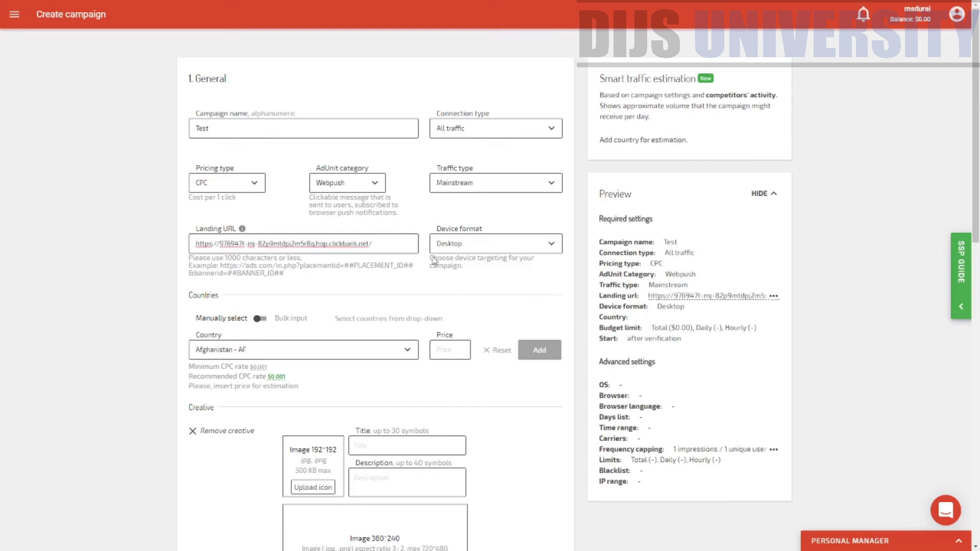
{"action": "left_click", "coordinate": [456, 245]}
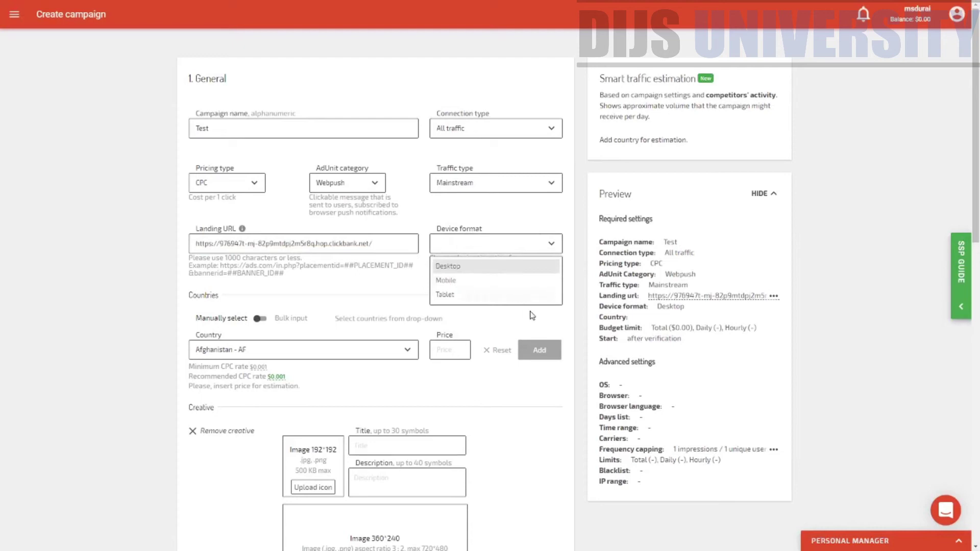
Keep Desktop as the device format and leave countries on manual selection
{"action": "left_click", "coordinate": [490, 269]}
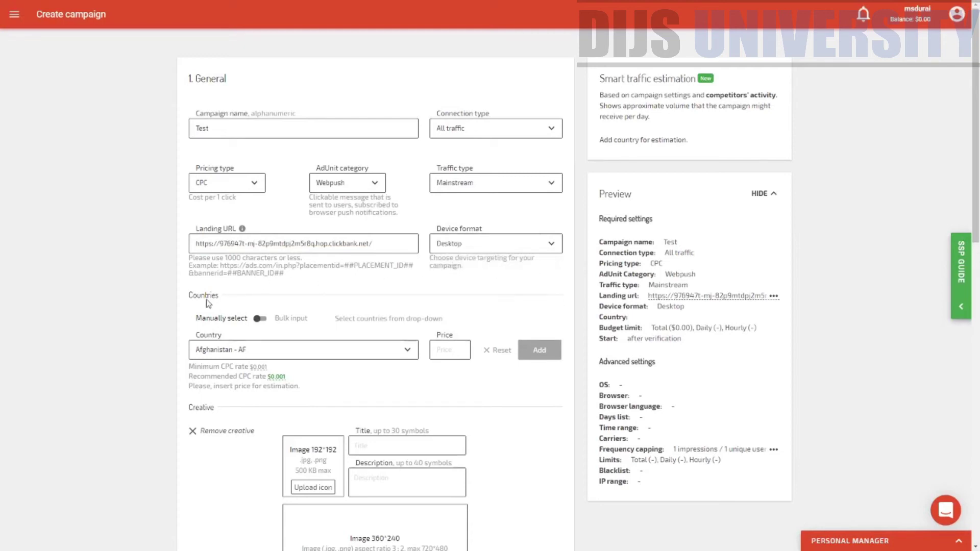
{"action": "left_click", "coordinate": [259, 321]}
{"action": "left_click", "coordinate": [258, 322]}
{"action": "left_click", "coordinate": [261, 320]}
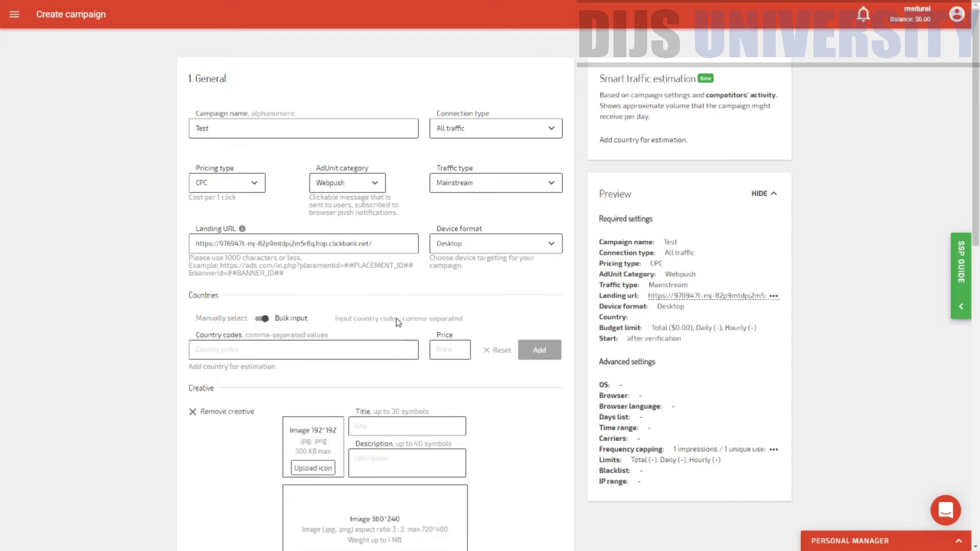
{"action": "left_click", "coordinate": [261, 320]}
Add Malaysia - MY as a target country with a $0.01 CPC bid
{"action": "left_click", "coordinate": [306, 347]}
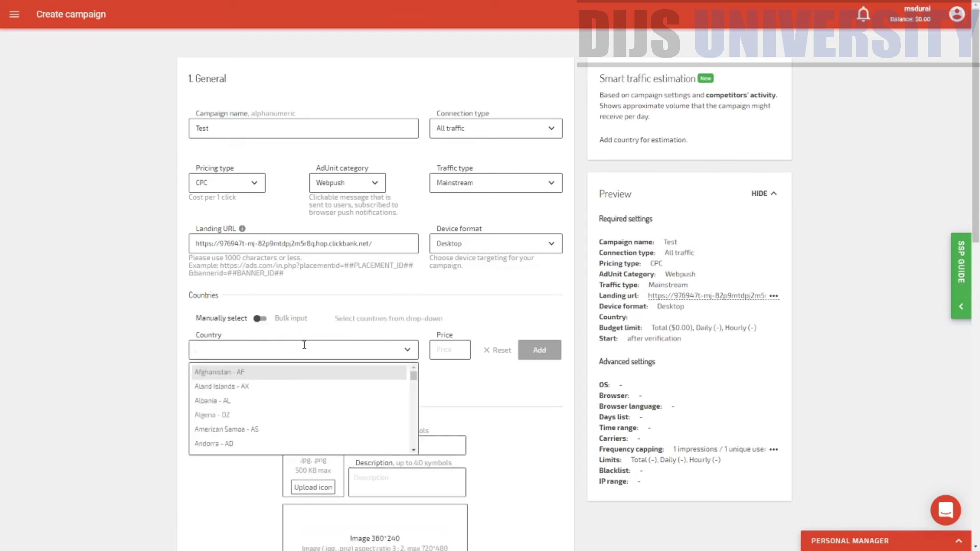
{"action": "type", "text": "malays"}
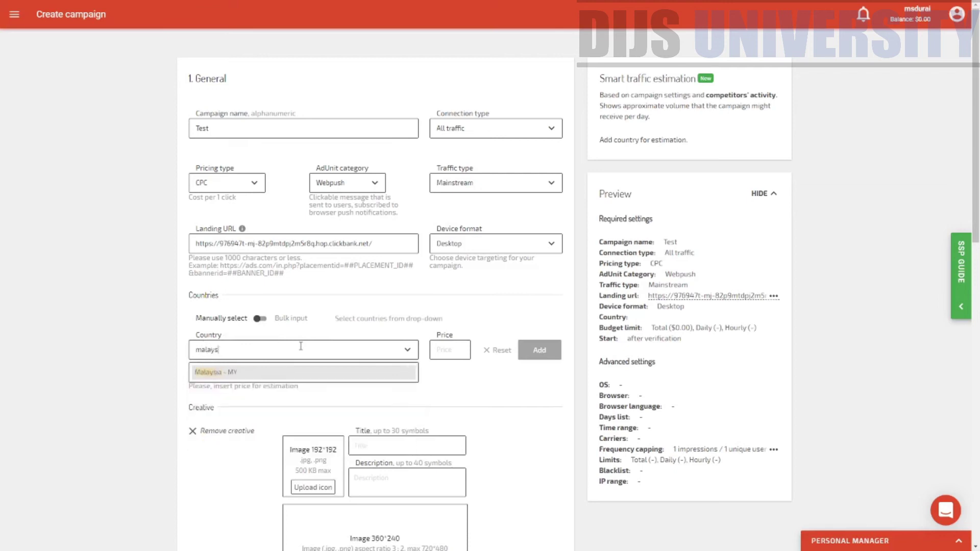
{"action": "type", "text": "ia"}
{"action": "key", "text": "Return"}
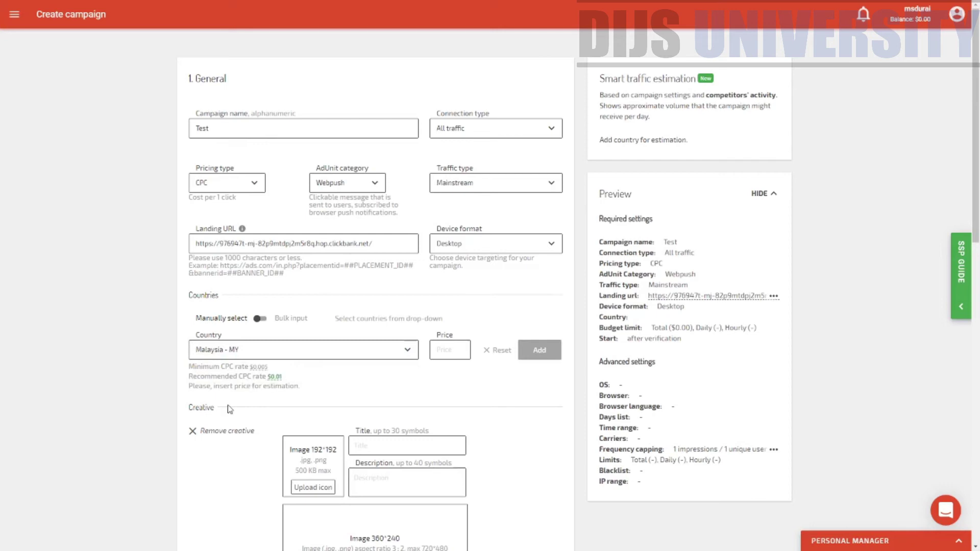
{"action": "left_click_drag", "start_coordinate": [286, 378], "coordinate": [194, 381]}
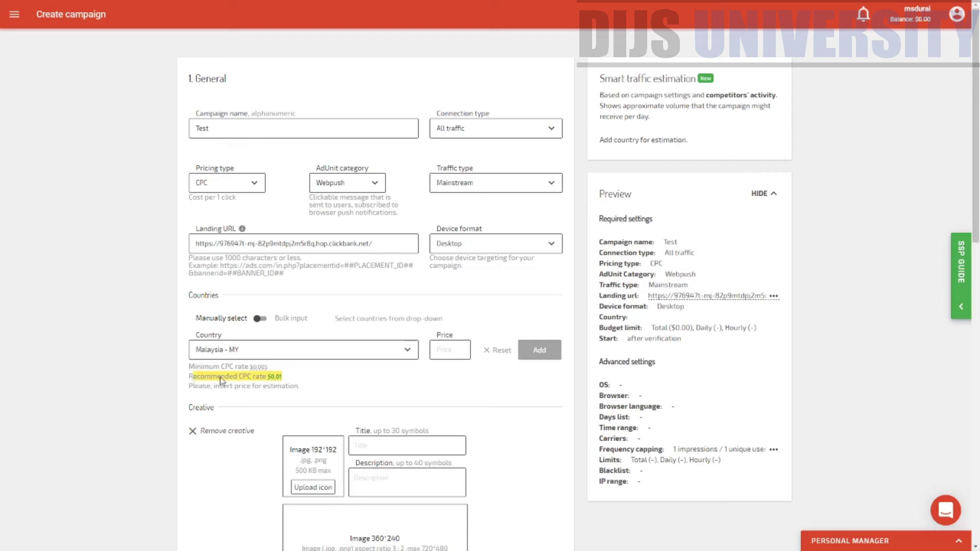
{"action": "left_click_drag", "start_coordinate": [284, 370], "coordinate": [188, 377]}
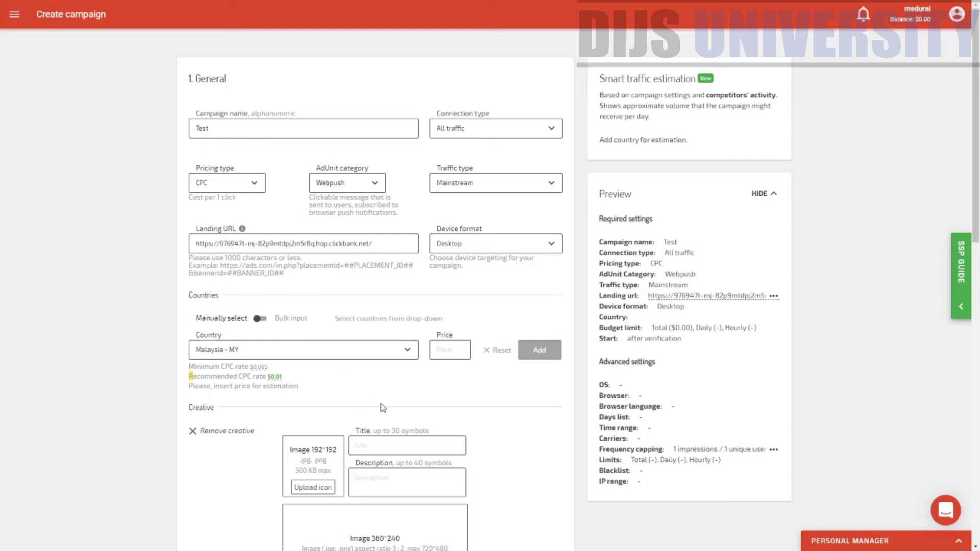
{"action": "left_click", "coordinate": [439, 353]}
{"action": "type", "text": "0.01"}
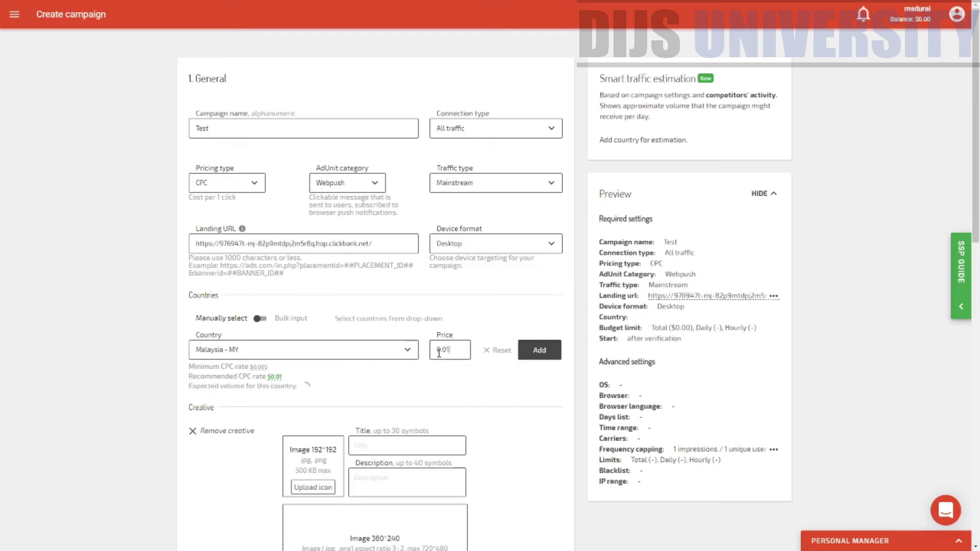
{"action": "left_click", "coordinate": [546, 355]}
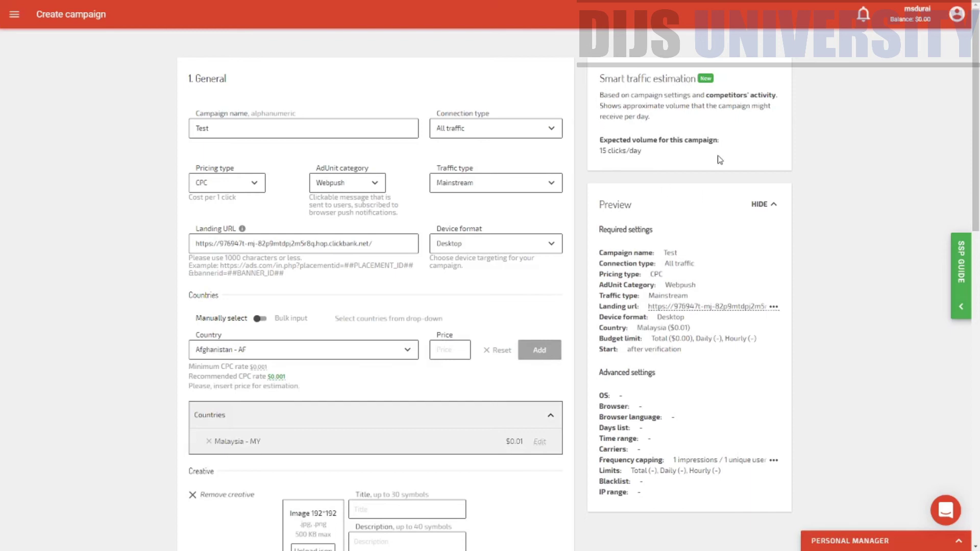
Edit Malaysia's bid from $0.01 to $0.1, raising the estimate to 74 clicks/day
{"action": "left_click_drag", "start_coordinate": [623, 145], "coordinate": [723, 151]}
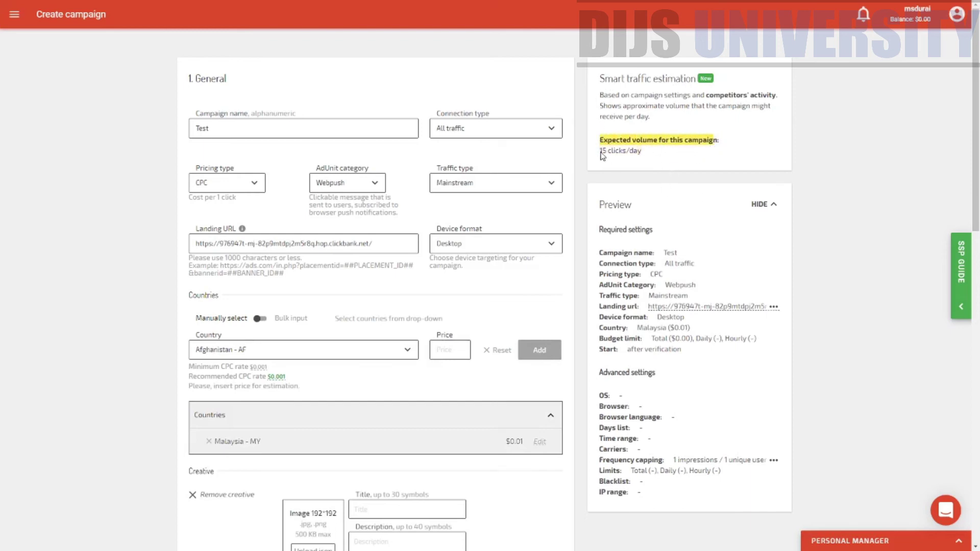
{"action": "left_click_drag", "start_coordinate": [600, 151], "coordinate": [641, 159]}
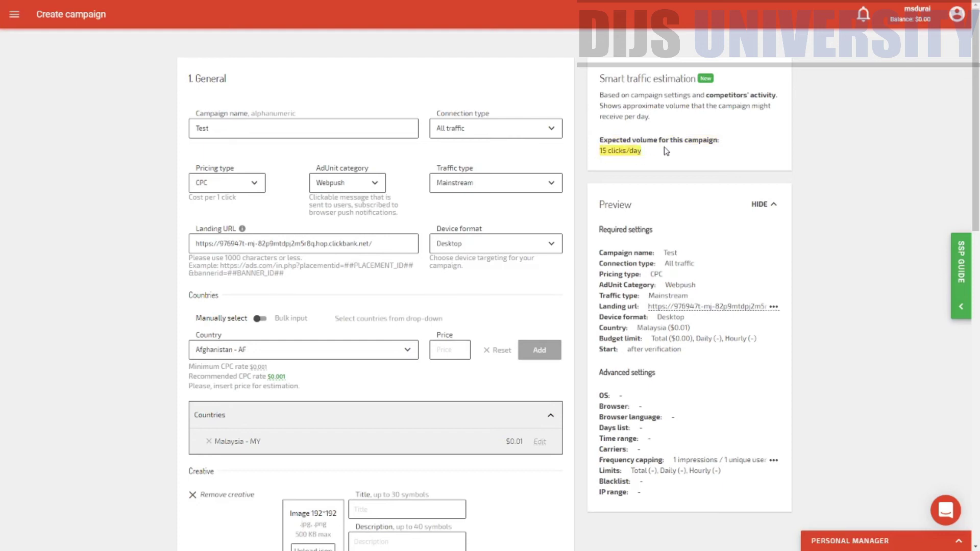
{"action": "left_click", "coordinate": [447, 349]}
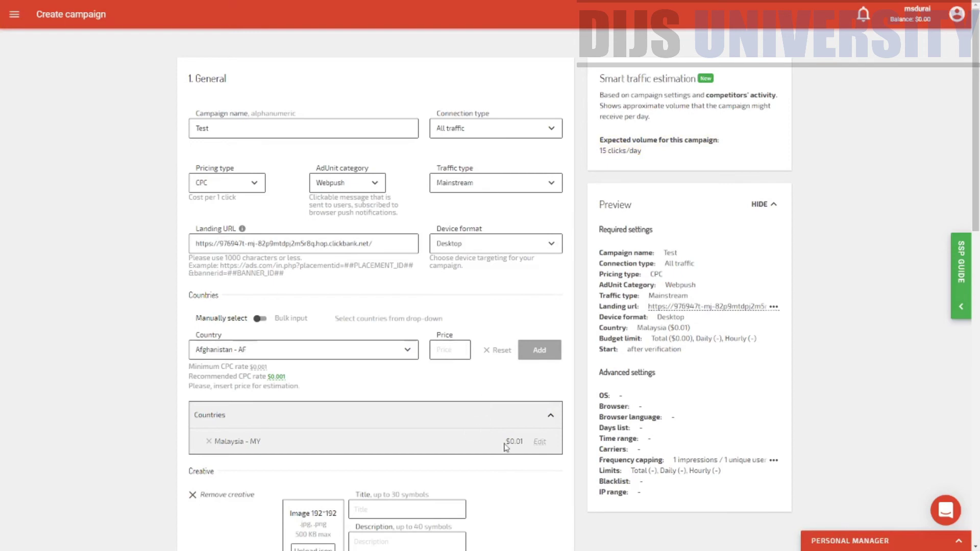
{"action": "left_click", "coordinate": [539, 443]}
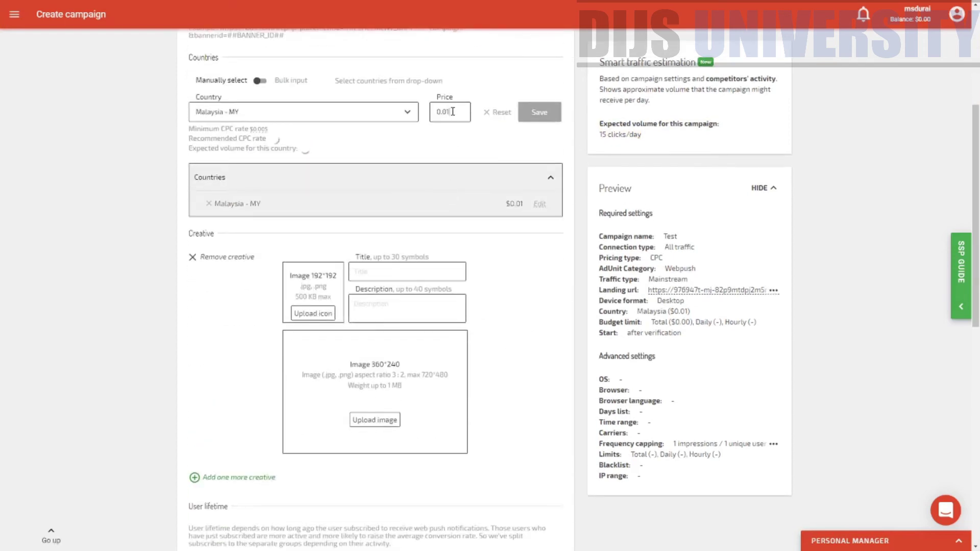
{"action": "key", "text": "BackSpace"}
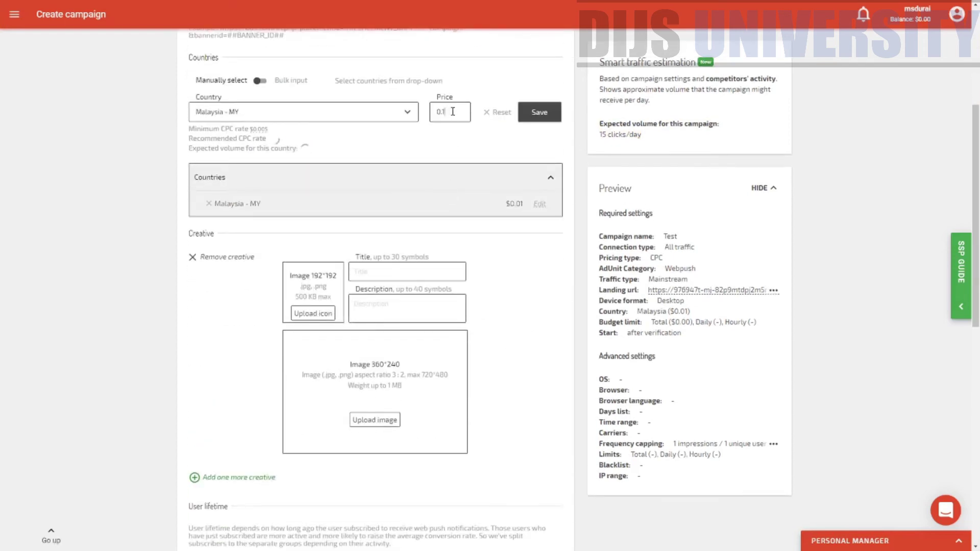
{"action": "left_click", "coordinate": [550, 113]}
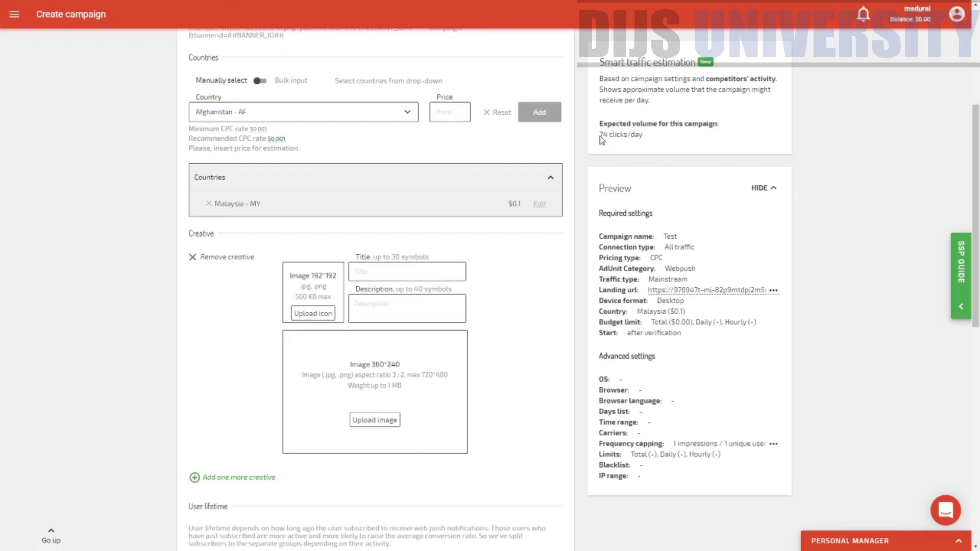
{"action": "left_click_drag", "start_coordinate": [605, 138], "coordinate": [698, 143]}
{"action": "scroll", "coordinate": [976, 158], "scroll_direction": "up", "scroll_amount": 2}
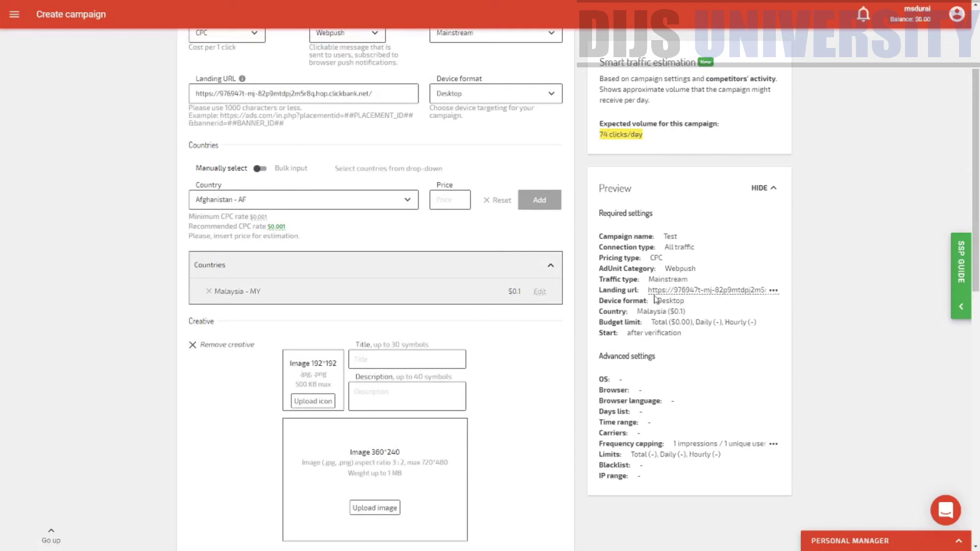
{"action": "scroll", "coordinate": [565, 271], "scroll_direction": "down", "scroll_amount": 4}
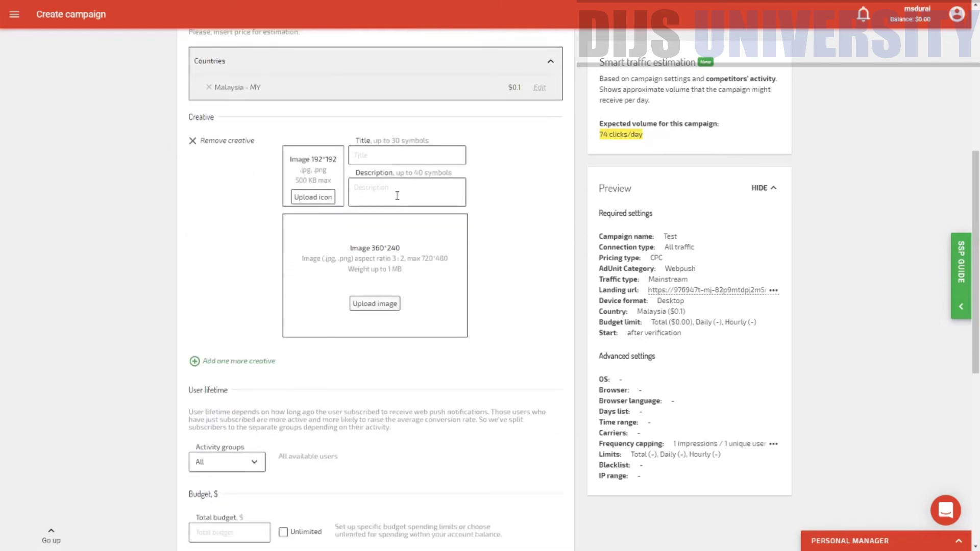
{"action": "left_click", "coordinate": [321, 200]}
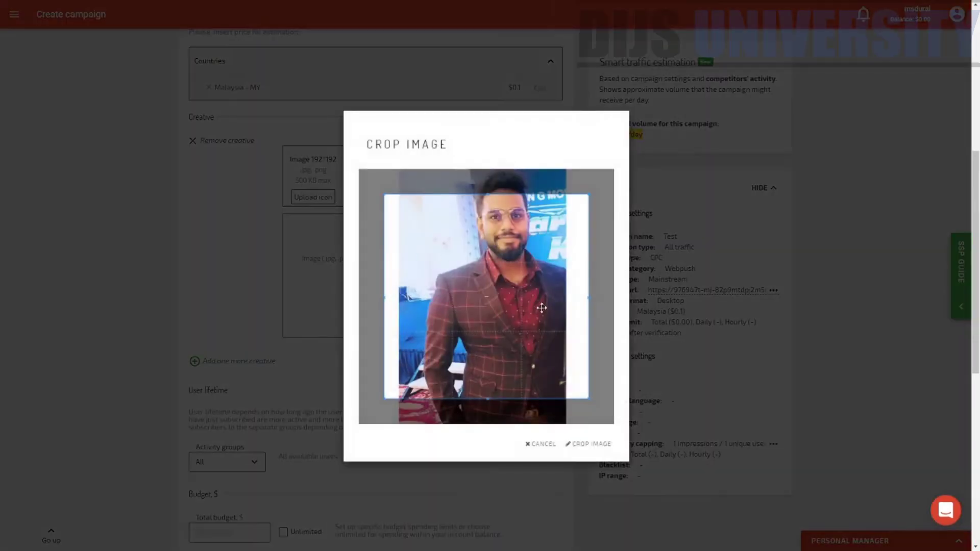
Crop the portrait photo to the face and shoulders for the 192×192 icon
{"action": "left_click_drag", "start_coordinate": [542, 308], "coordinate": [547, 249]}
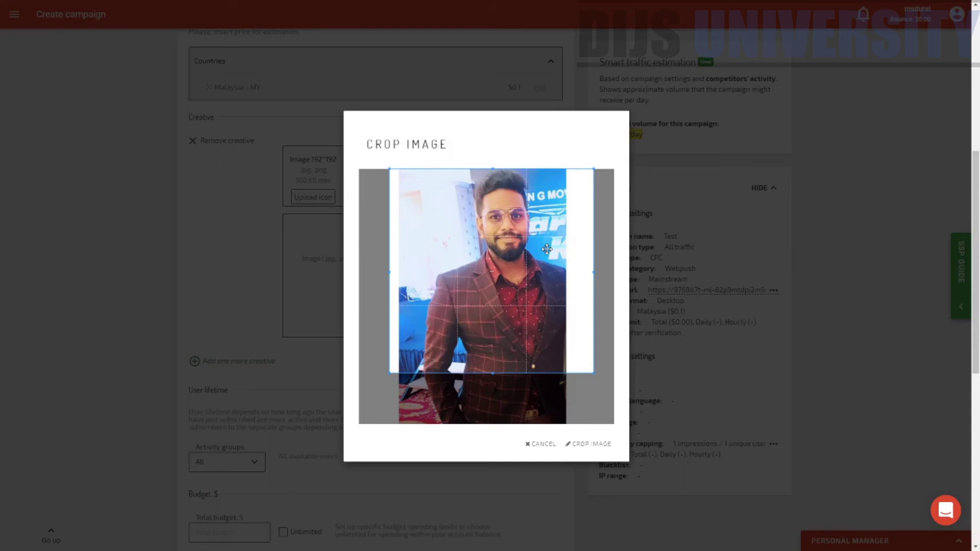
{"action": "left_click_drag", "start_coordinate": [593, 272], "coordinate": [563, 272]}
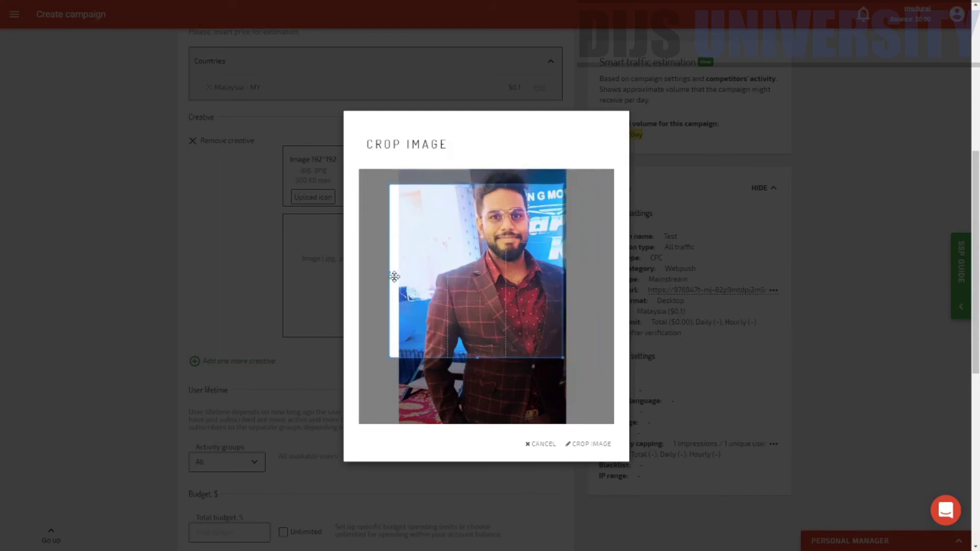
{"action": "mouse_move", "coordinate": [390, 272]}
{"action": "left_mouse_down"}
{"action": "mouse_move", "coordinate": [494, 389]}
{"action": "mouse_move", "coordinate": [510, 389]}
{"action": "left_mouse_up"}
{"action": "mouse_move", "coordinate": [458, 334]}
{"action": "left_mouse_down"}
{"action": "mouse_move", "coordinate": [513, 274]}
{"action": "mouse_move", "coordinate": [504, 234]}
{"action": "left_mouse_up"}
{"action": "left_click_drag", "start_coordinate": [556, 285], "coordinate": [564, 293]}
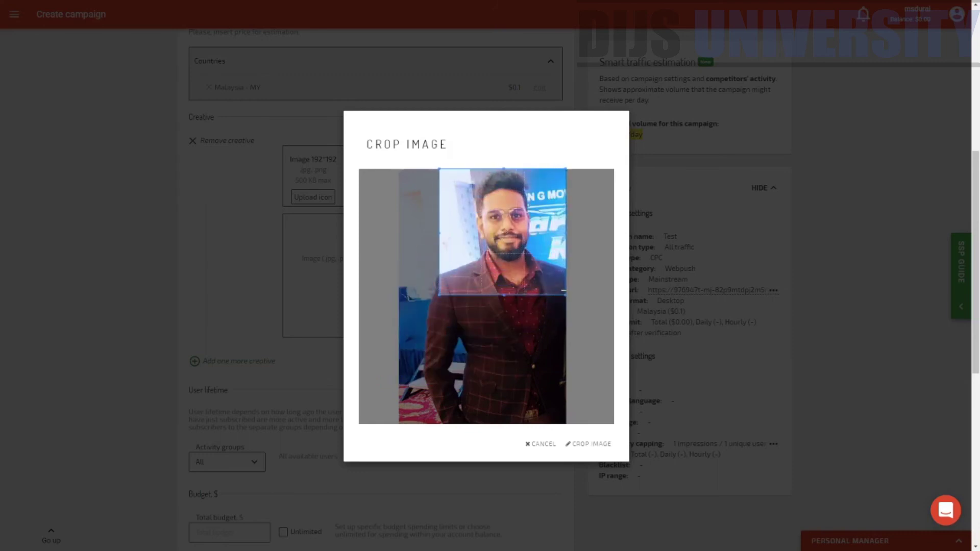
{"action": "left_click_drag", "start_coordinate": [439, 297], "coordinate": [397, 316]}
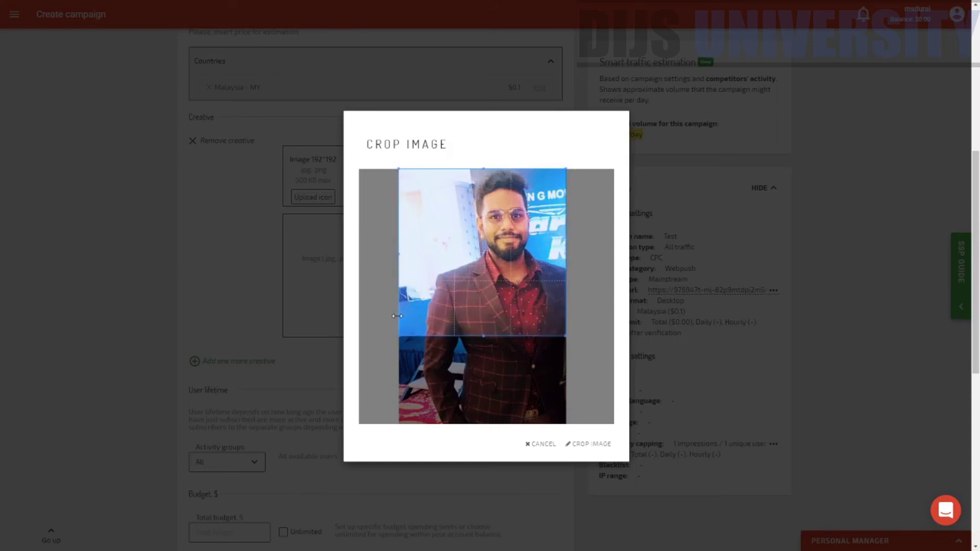
{"action": "left_click", "coordinate": [588, 443]}
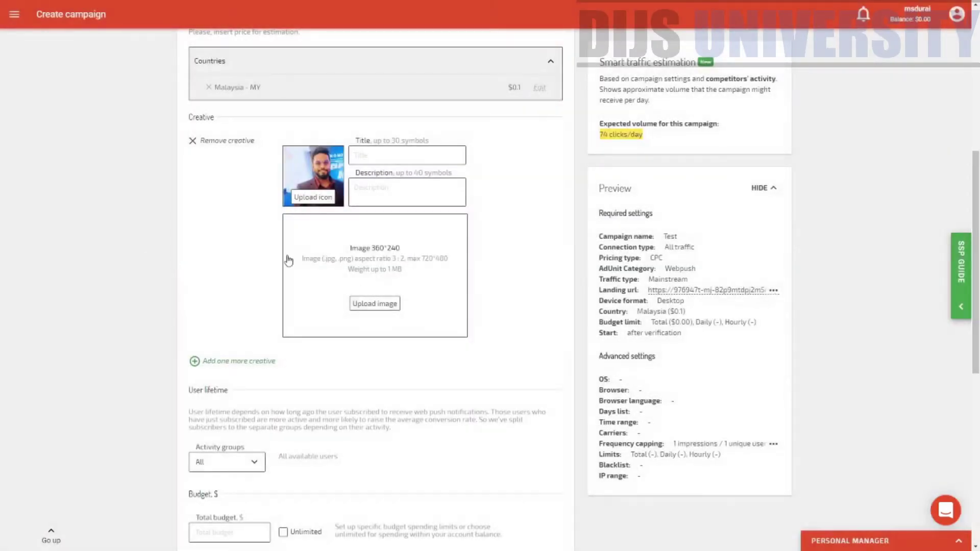
Upload a close-up photo and crop it around the face as the 360×240 main image
{"action": "left_click", "coordinate": [384, 302]}
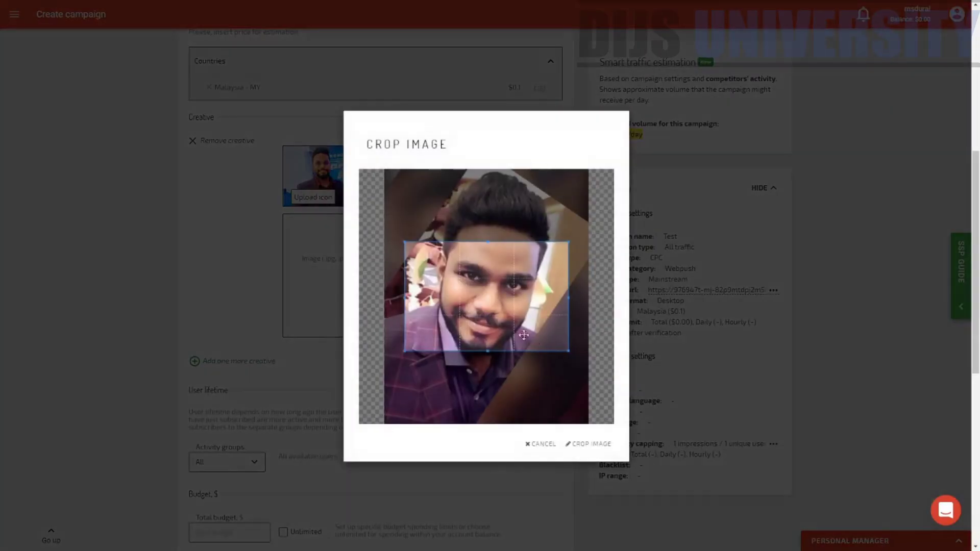
{"action": "left_click_drag", "start_coordinate": [494, 320], "coordinate": [475, 247]}
{"action": "left_click_drag", "start_coordinate": [549, 280], "coordinate": [440, 204]}
{"action": "left_click_drag", "start_coordinate": [536, 282], "coordinate": [527, 309]}
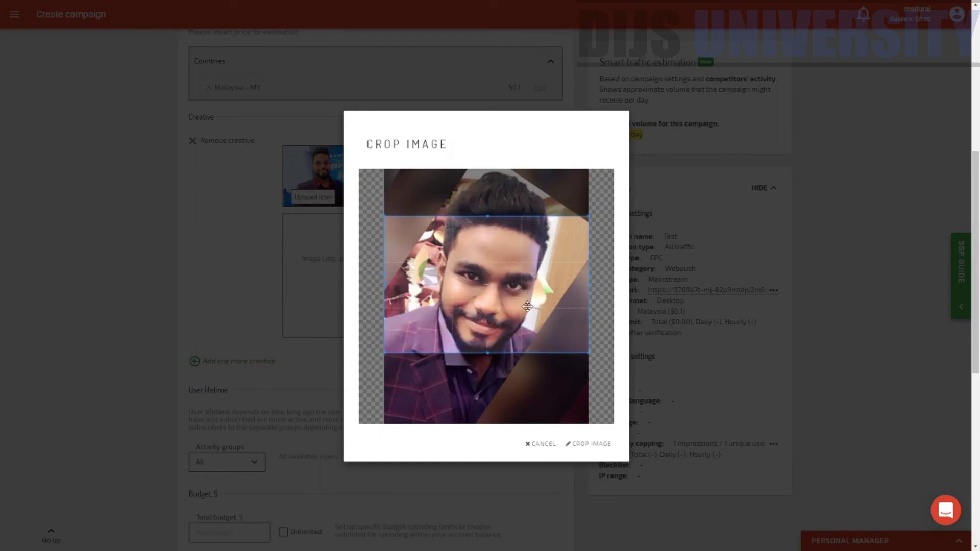
{"action": "left_click", "coordinate": [581, 448]}
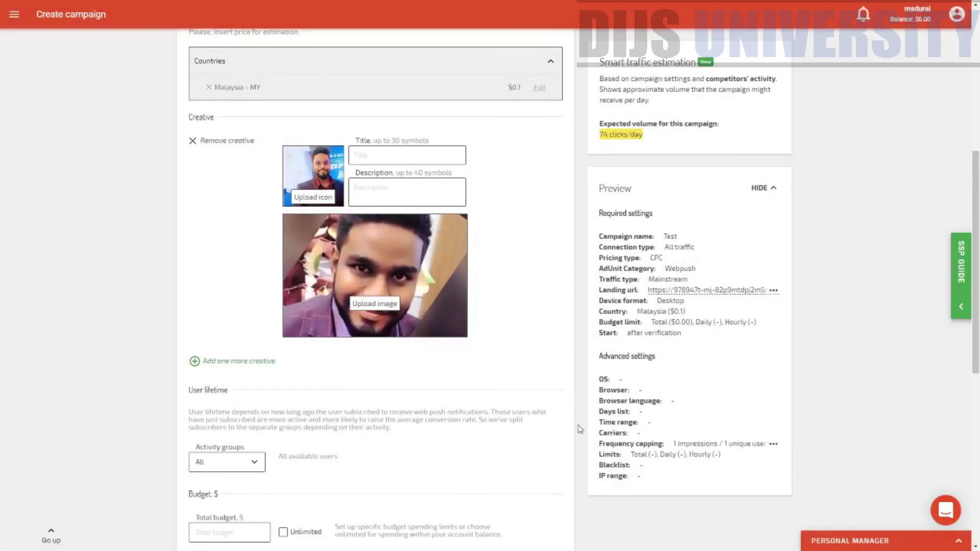
Enter the creative title 'Test', begin its description, and add a second creative block
{"action": "left_click", "coordinate": [391, 148]}
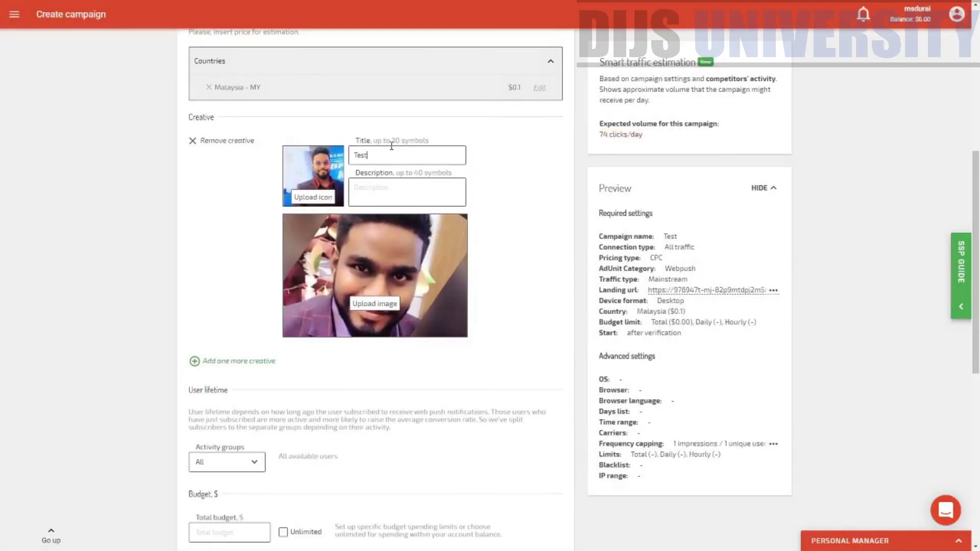
{"action": "key", "text": "Tab"}
{"action": "type", "text": "T"}
{"action": "key", "text": "Tab"}
{"action": "key", "text": "Return"}
{"action": "scroll", "coordinate": [549, 367], "scroll_direction": "down", "scroll_amount": 1}
{"action": "scroll", "coordinate": [587, 232], "scroll_direction": "up", "scroll_amount": 2}
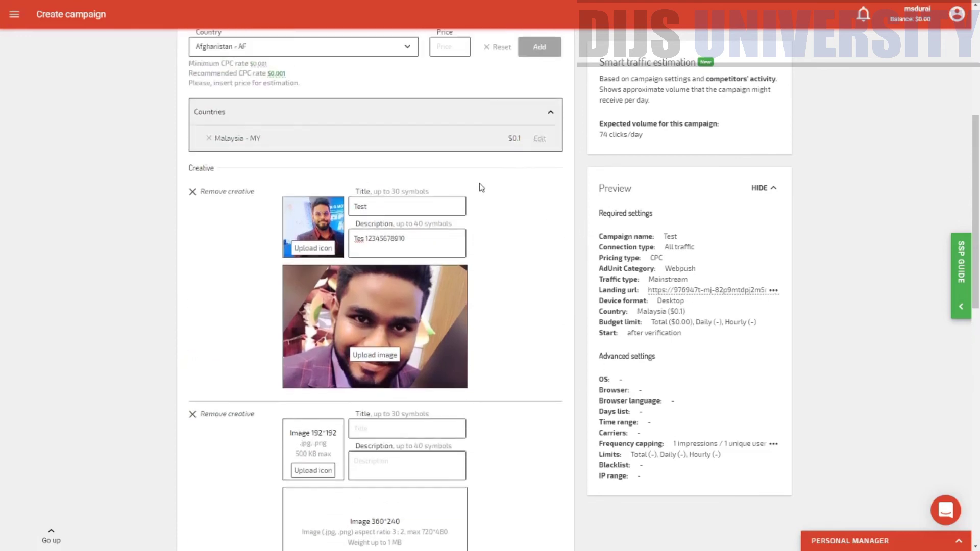
{"action": "scroll", "coordinate": [371, 403], "scroll_direction": "down", "scroll_amount": 2}
{"action": "scroll", "coordinate": [371, 405], "scroll_direction": "down", "scroll_amount": 5}
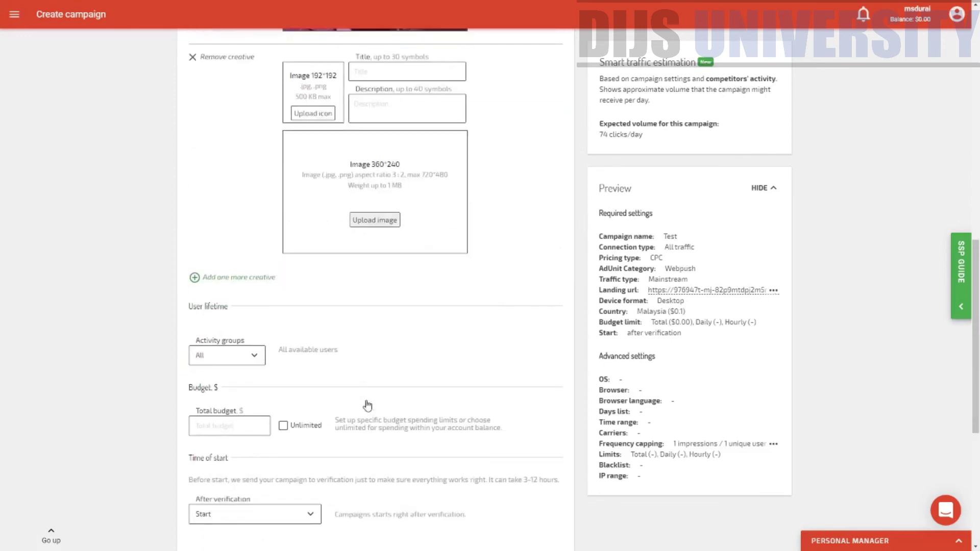
{"action": "scroll", "coordinate": [216, 221], "scroll_direction": "up", "scroll_amount": 3}
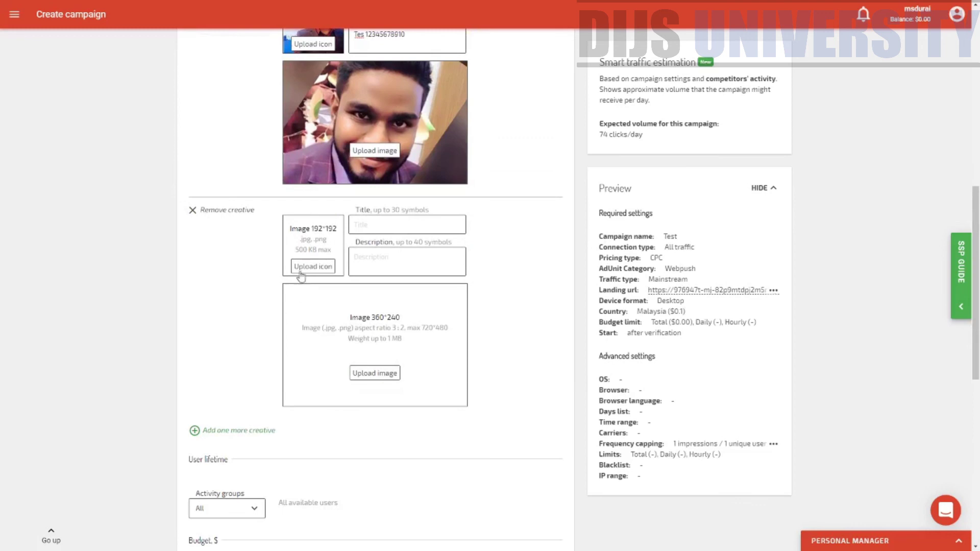
{"action": "scroll", "coordinate": [317, 283], "scroll_direction": "up", "scroll_amount": 1}
{"action": "scroll", "coordinate": [405, 341], "scroll_direction": "up", "scroll_amount": 2}
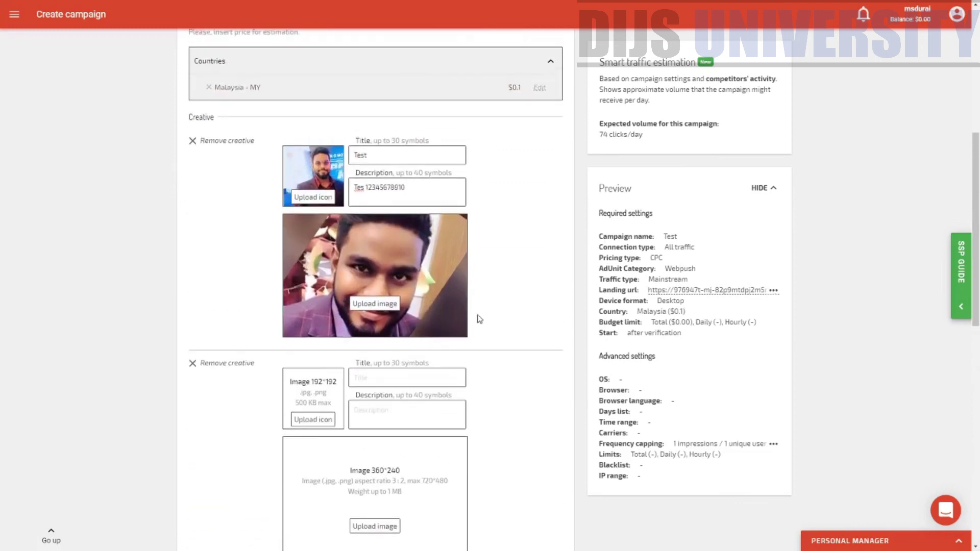
{"action": "scroll", "coordinate": [483, 300], "scroll_direction": "down", "scroll_amount": 3}
{"action": "scroll", "coordinate": [478, 327], "scroll_direction": "up", "scroll_amount": 1}
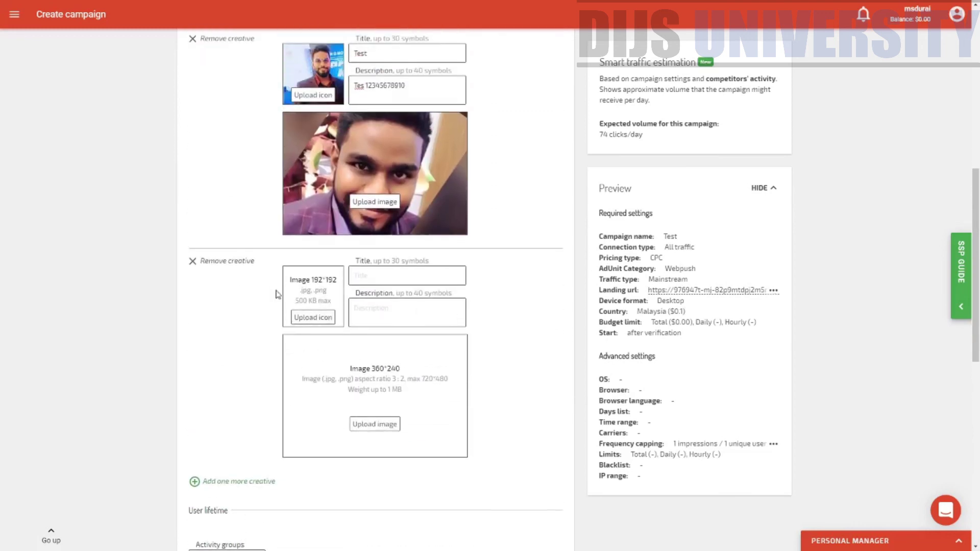
{"action": "scroll", "coordinate": [380, 308], "scroll_direction": "up", "scroll_amount": 2}
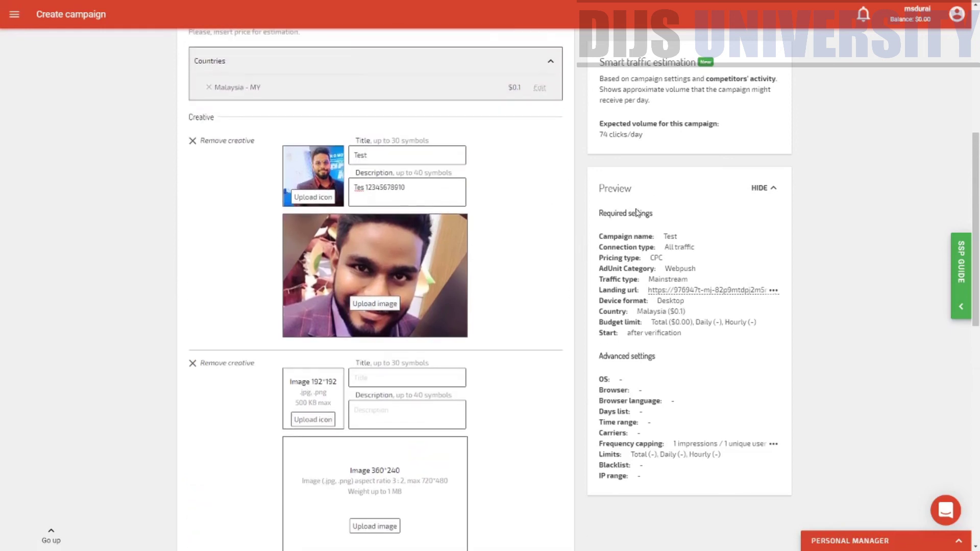
{"action": "scroll", "coordinate": [472, 235], "scroll_direction": "up", "scroll_amount": 2}
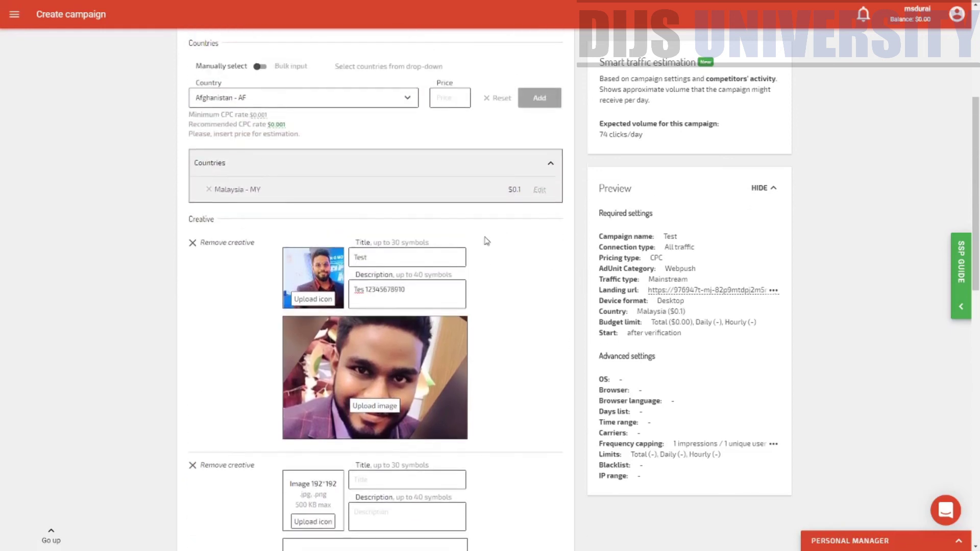
{"action": "scroll", "coordinate": [538, 271], "scroll_direction": "down", "scroll_amount": 9}
{"action": "scroll", "coordinate": [541, 271], "scroll_direction": "down", "scroll_amount": 5}
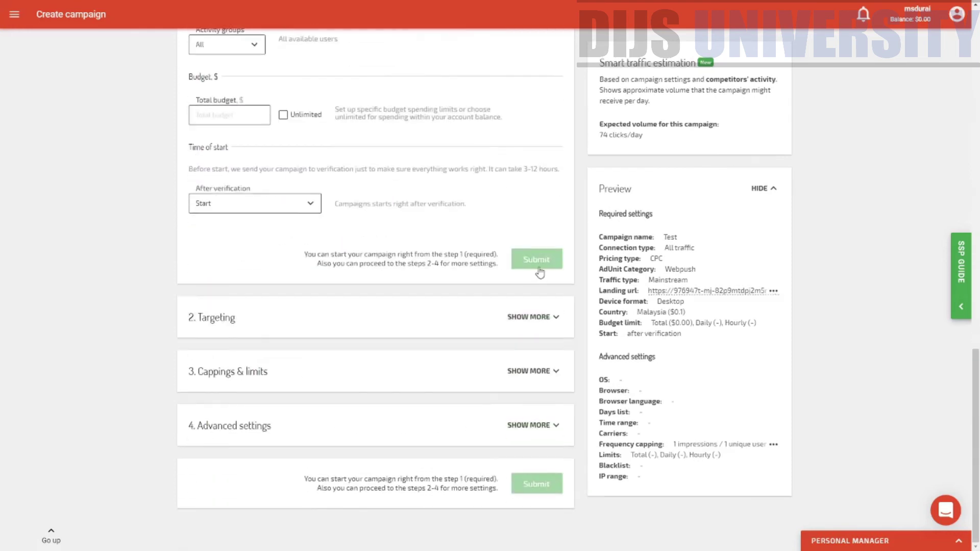
{"action": "scroll", "coordinate": [393, 346], "scroll_direction": "up", "scroll_amount": 10}
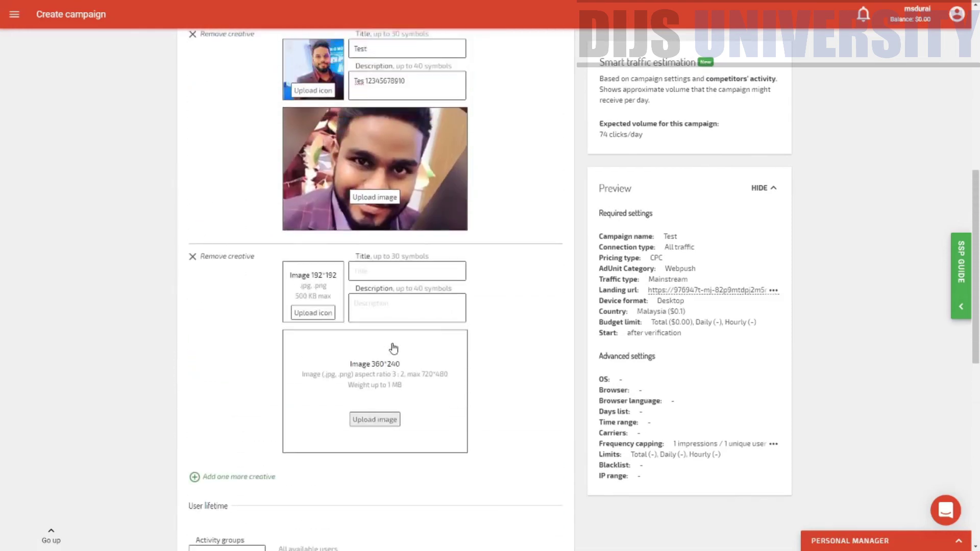
{"action": "scroll", "coordinate": [393, 348], "scroll_direction": "up", "scroll_amount": 3}
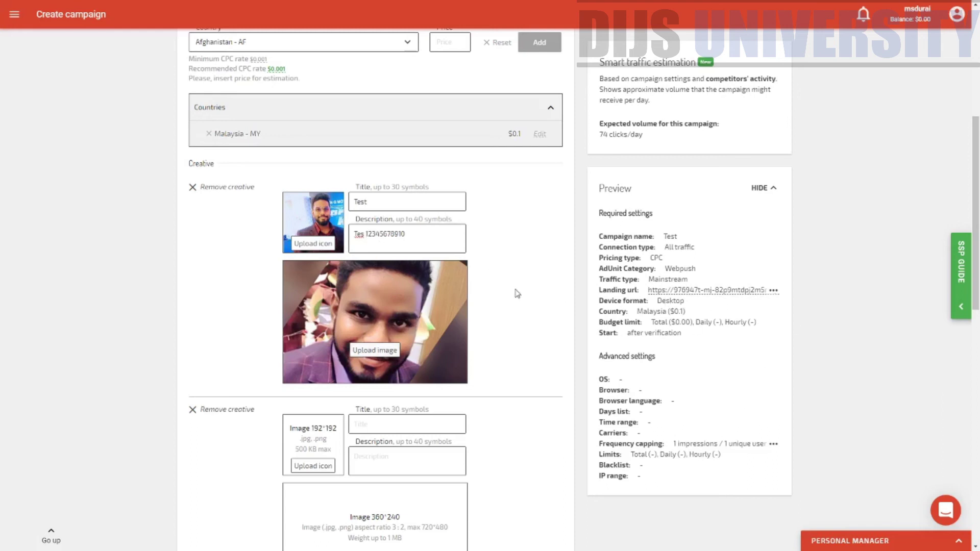
{"action": "left_click", "coordinate": [364, 236]}
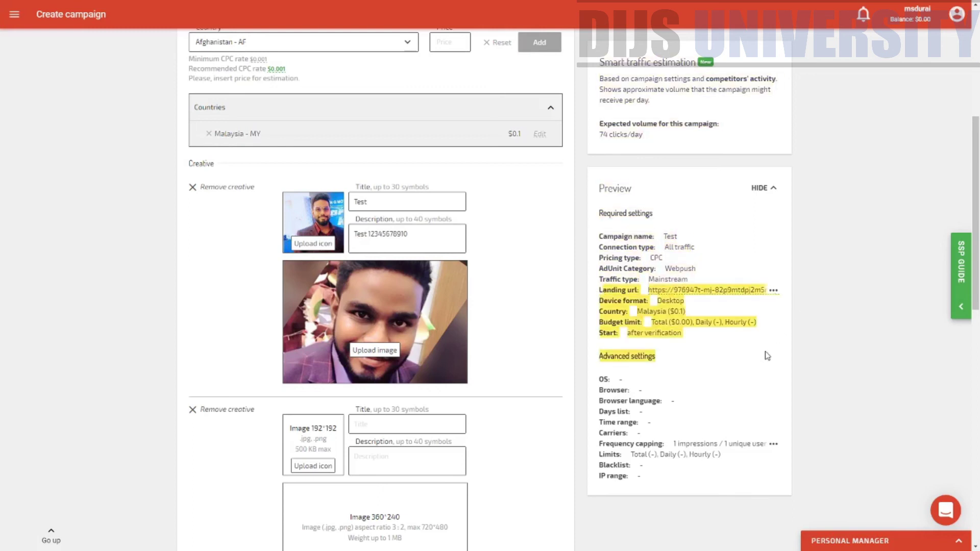
{"action": "left_click", "coordinate": [764, 188]}
{"action": "left_click", "coordinate": [764, 188]}
Keep All as the user activity group under User lifetime
{"action": "scroll", "coordinate": [420, 475], "scroll_direction": "down", "scroll_amount": 7}
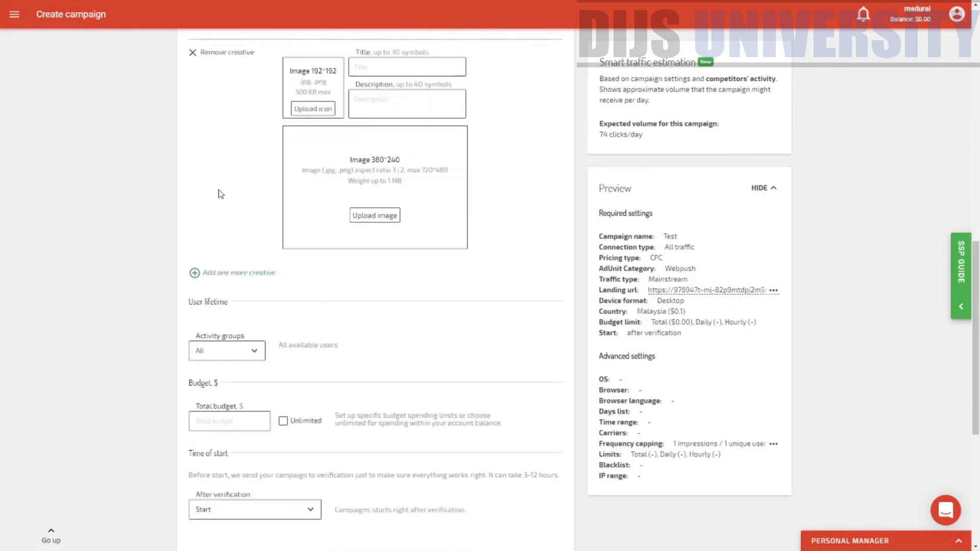
{"action": "scroll", "coordinate": [190, 48], "scroll_direction": "down", "scroll_amount": 4}
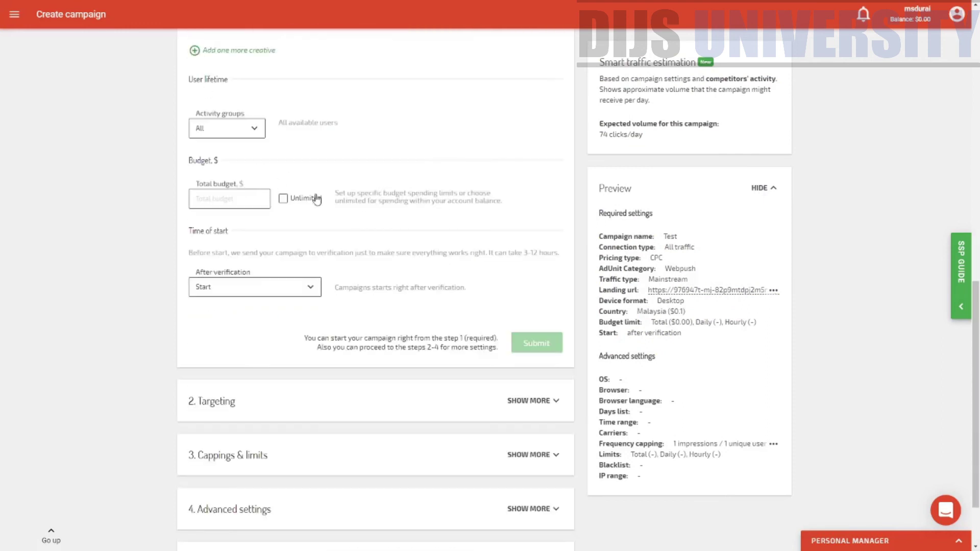
{"action": "scroll", "coordinate": [314, 173], "scroll_direction": "up", "scroll_amount": 2}
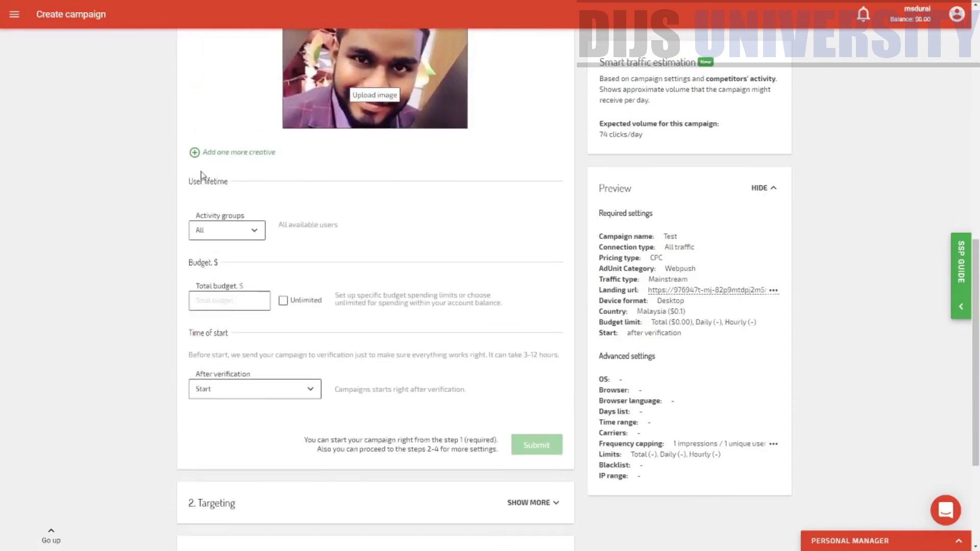
{"action": "left_click_drag", "start_coordinate": [192, 186], "coordinate": [223, 188]}
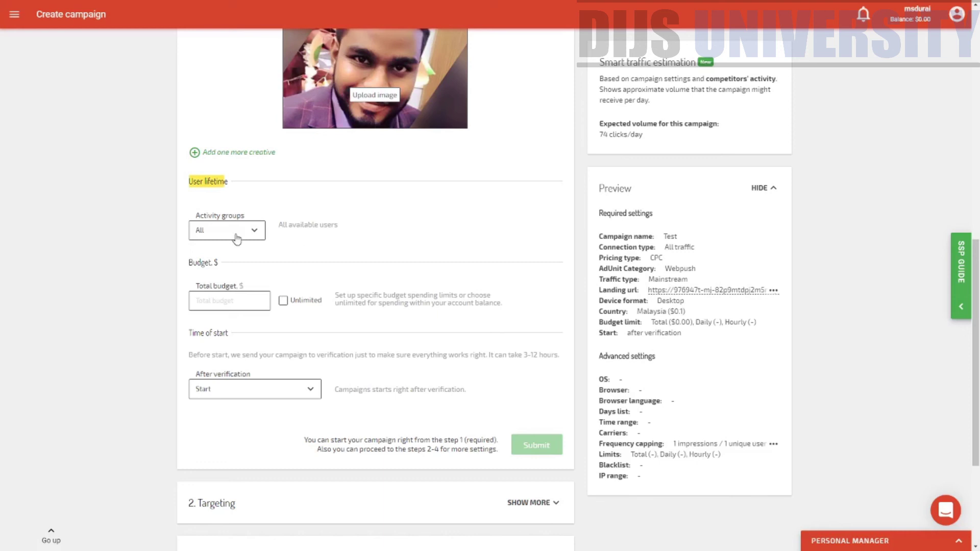
{"action": "left_click", "coordinate": [231, 195]}
{"action": "left_click", "coordinate": [255, 234]}
{"action": "left_click", "coordinate": [255, 234]}
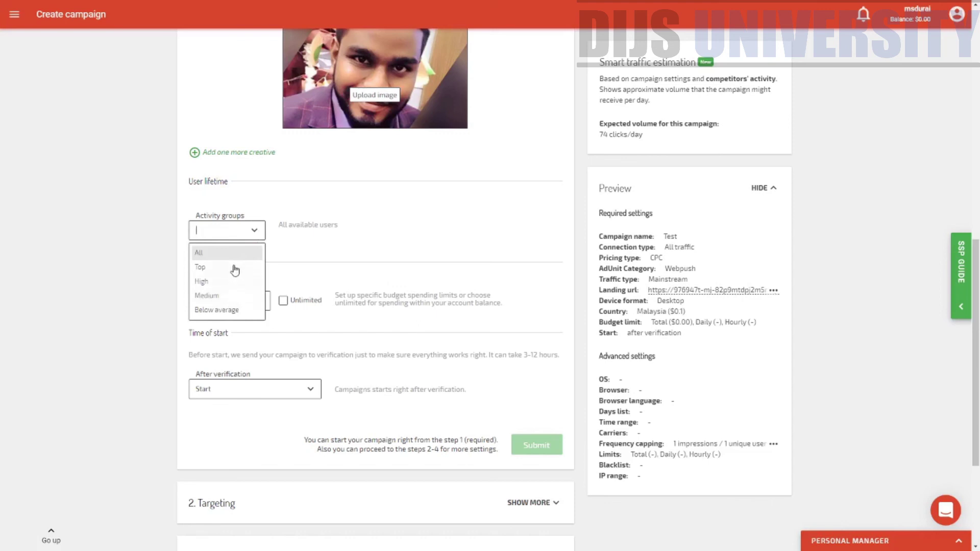
{"action": "left_click", "coordinate": [339, 236]}
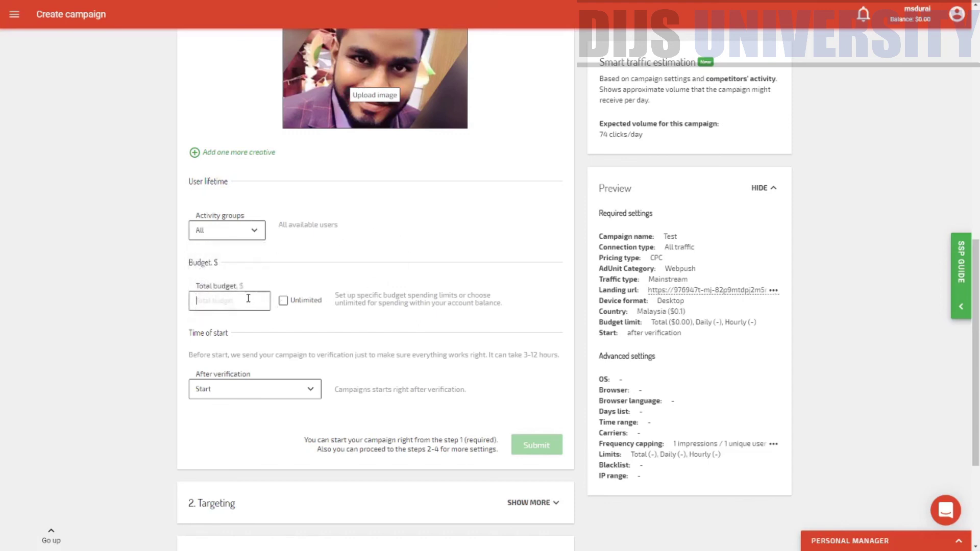
Set the total budget to 100 with Unlimited left unchecked
{"action": "type", "text": "10"}
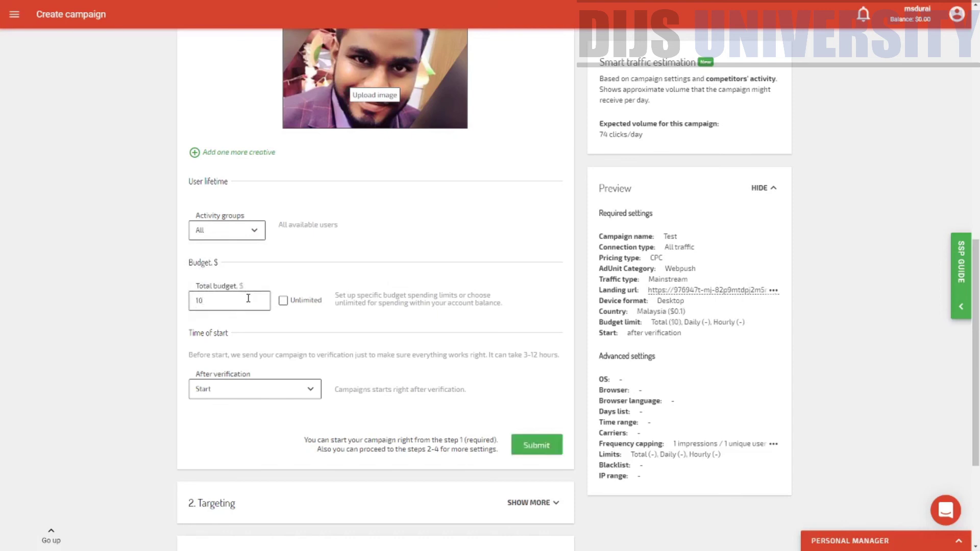
{"action": "type", "text": "0"}
{"action": "left_click", "coordinate": [283, 300]}
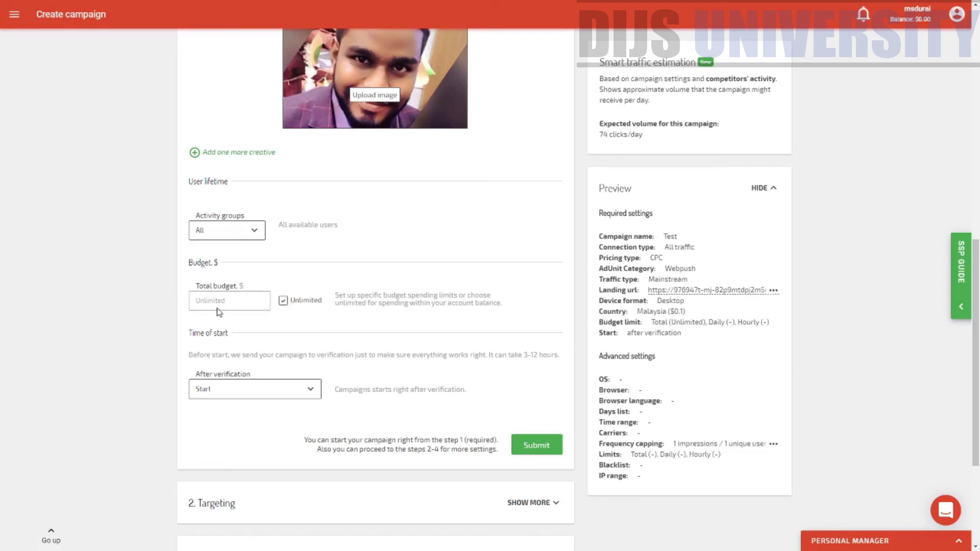
{"action": "left_click", "coordinate": [278, 301]}
{"action": "type", "text": "100"}
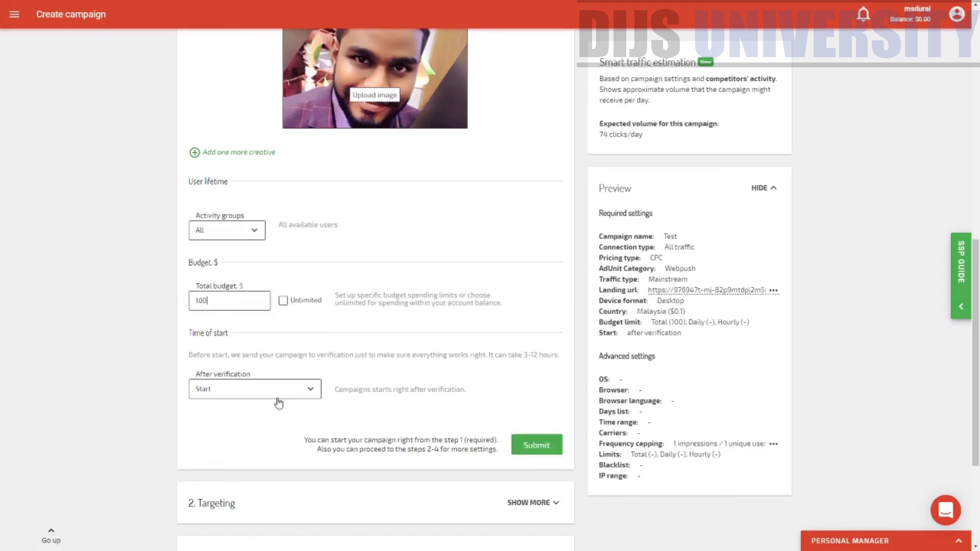
{"action": "scroll", "coordinate": [286, 353], "scroll_direction": "down", "scroll_amount": 1}
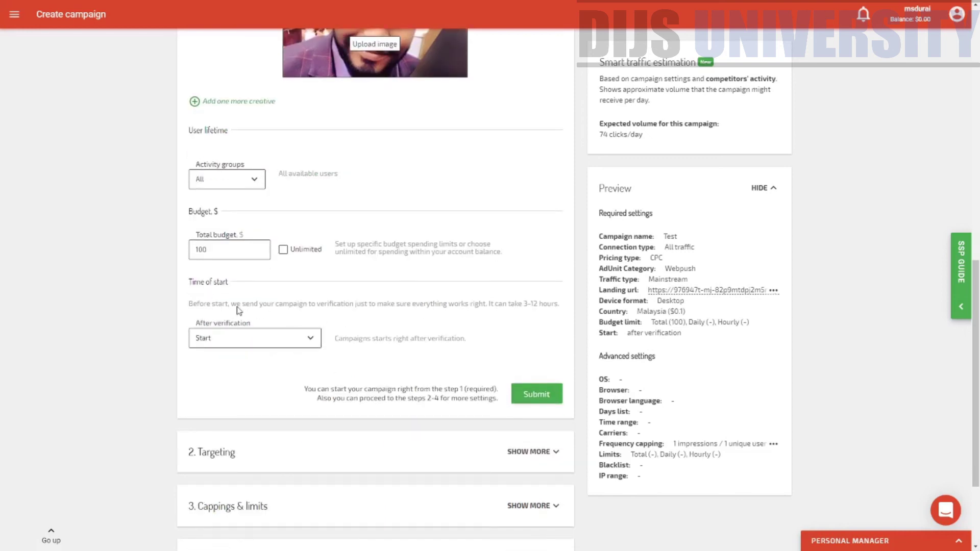
Try Scheduled and Keep inactive, then set the start to Start after verification
{"action": "left_click_drag", "start_coordinate": [229, 284], "coordinate": [544, 306]}
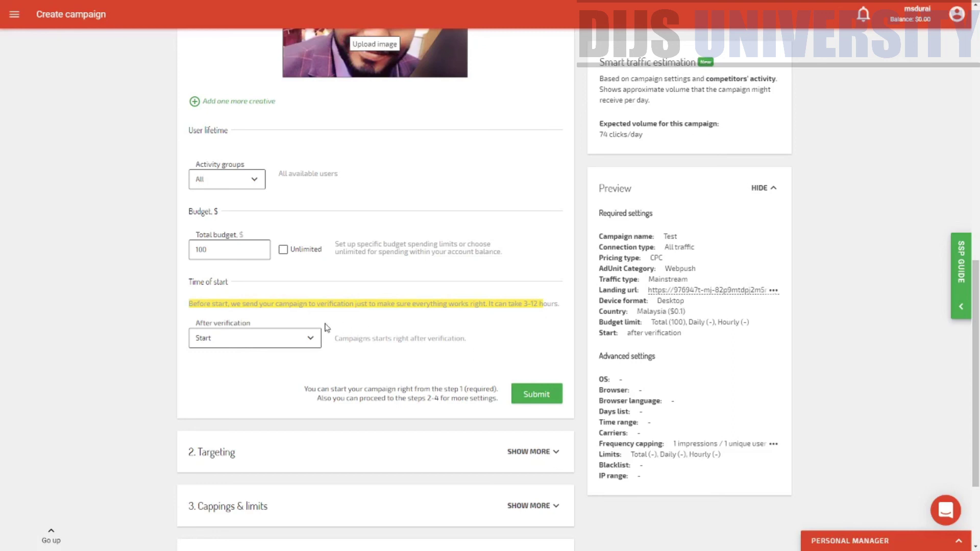
{"action": "left_click", "coordinate": [270, 347]}
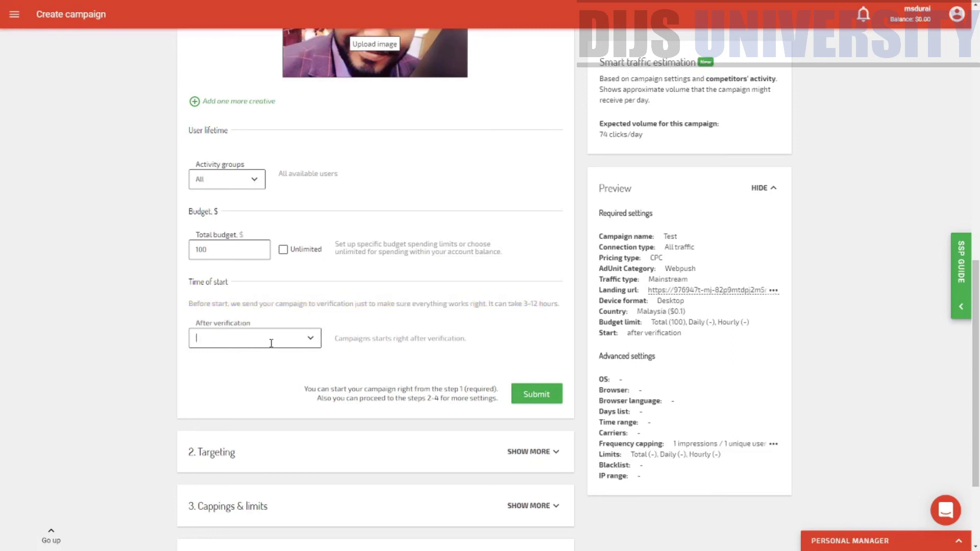
{"action": "left_click", "coordinate": [287, 378]}
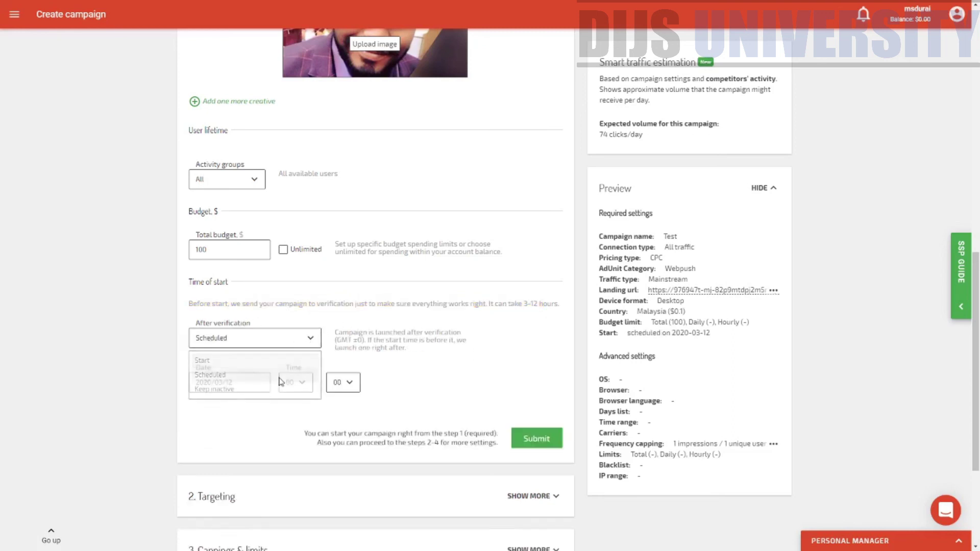
{"action": "left_click", "coordinate": [305, 342]}
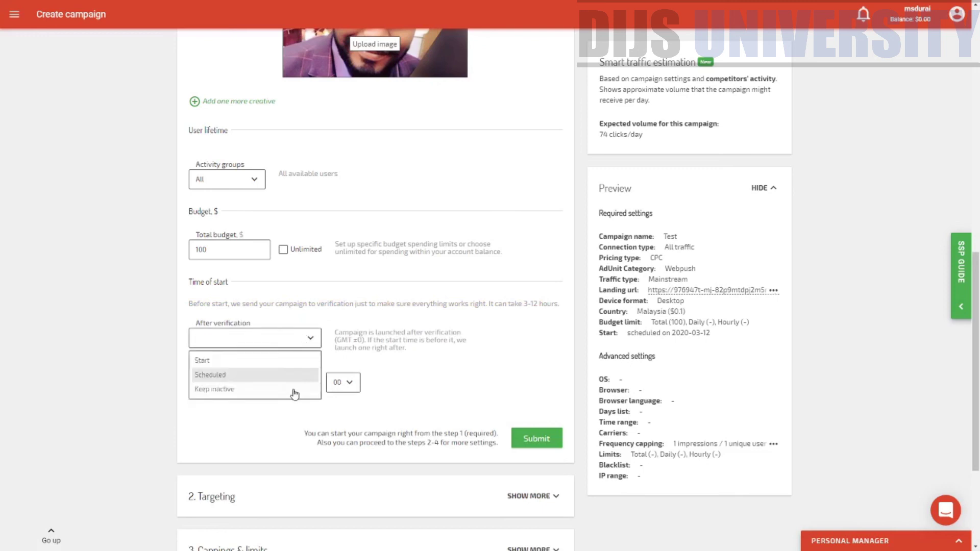
{"action": "left_click", "coordinate": [295, 389]}
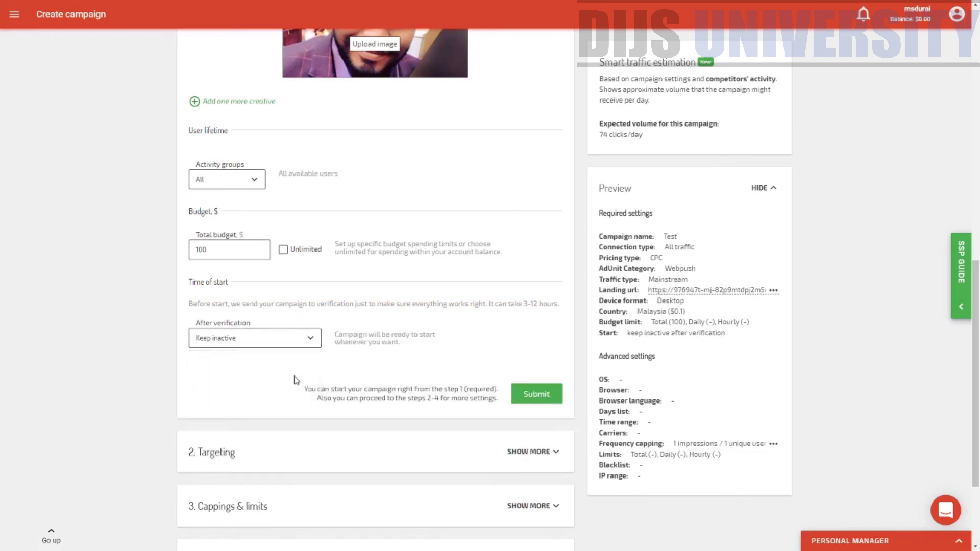
{"action": "left_click", "coordinate": [306, 343]}
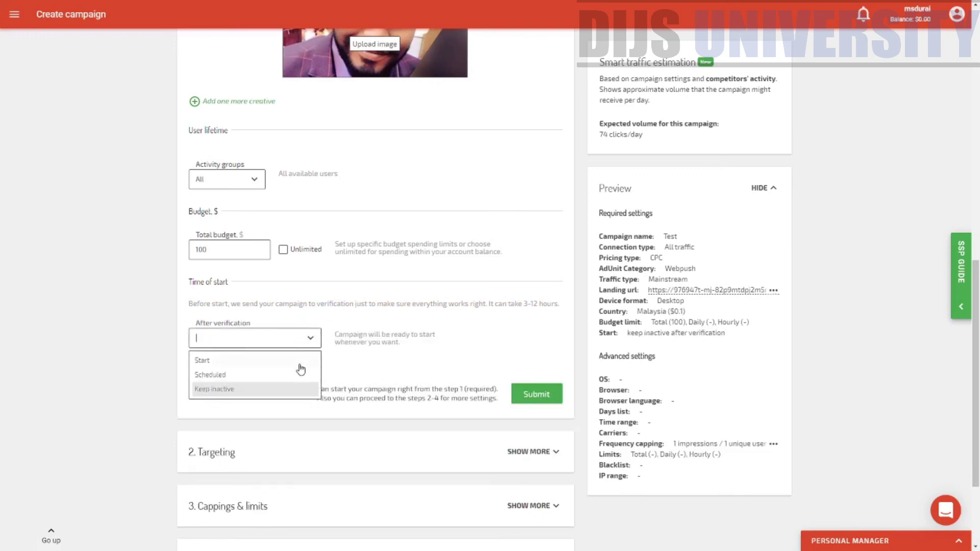
{"action": "left_click", "coordinate": [298, 362]}
Expand the Targeting section of the campaign form
{"action": "scroll", "coordinate": [347, 367], "scroll_direction": "down", "scroll_amount": 2}
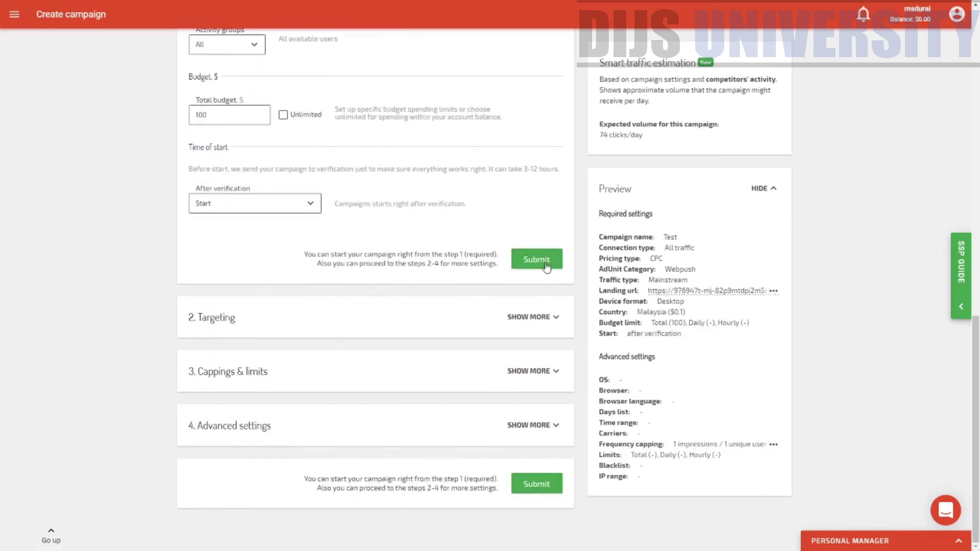
{"action": "left_click", "coordinate": [543, 313]}
{"action": "scroll", "coordinate": [306, 332], "scroll_direction": "down", "scroll_amount": 2}
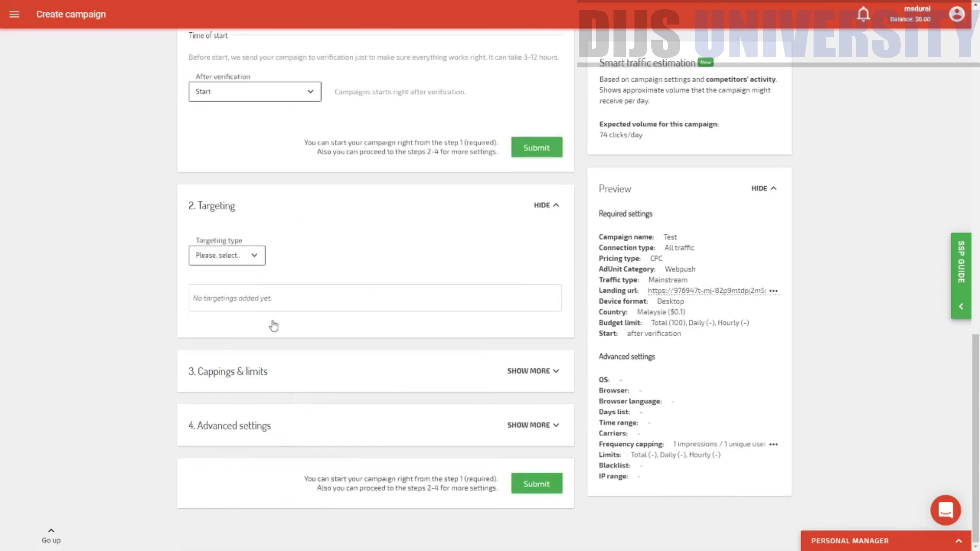
Add an Operating system targeting and choose Windows as the OS
{"action": "left_click", "coordinate": [250, 256]}
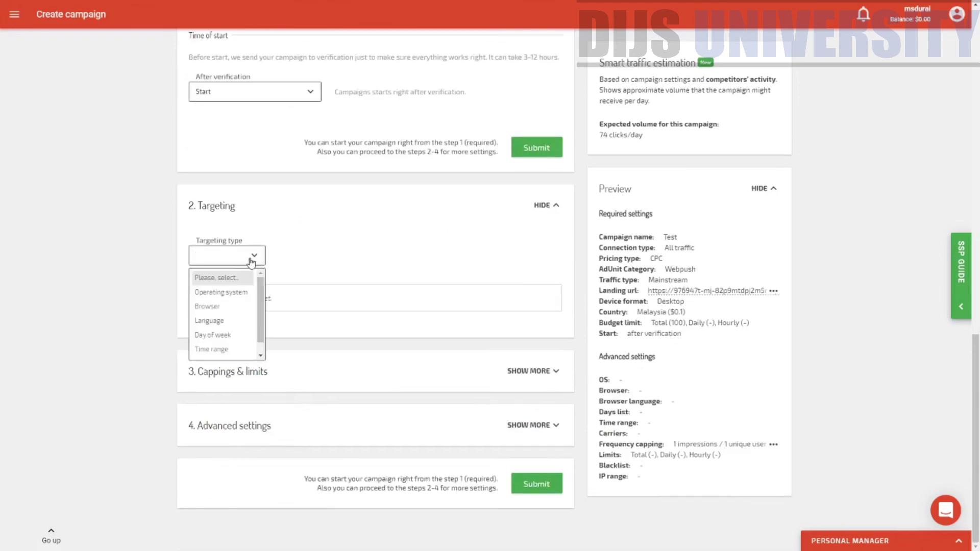
{"action": "left_click", "coordinate": [239, 297]}
{"action": "left_click", "coordinate": [241, 288]}
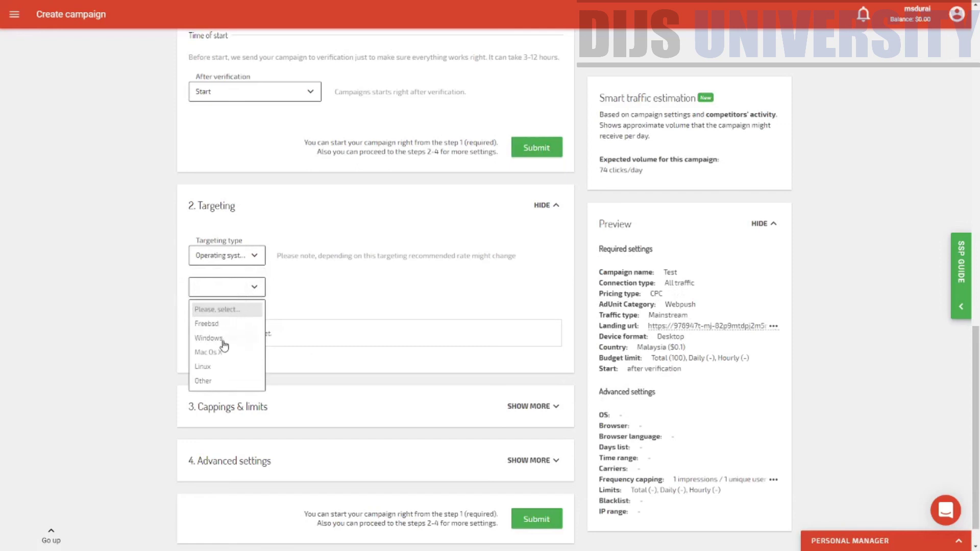
{"action": "left_click", "coordinate": [208, 381]}
{"action": "left_click", "coordinate": [322, 287]}
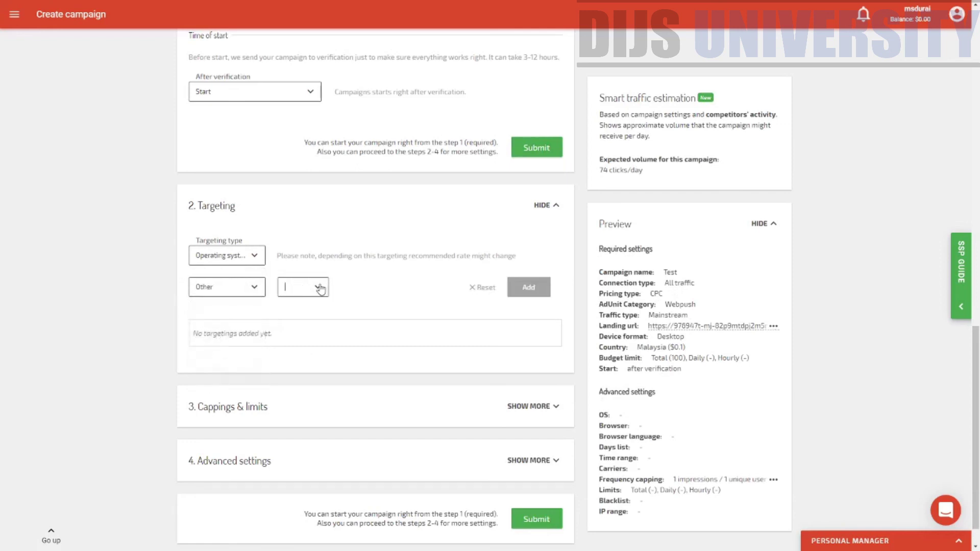
{"action": "left_click", "coordinate": [252, 287]}
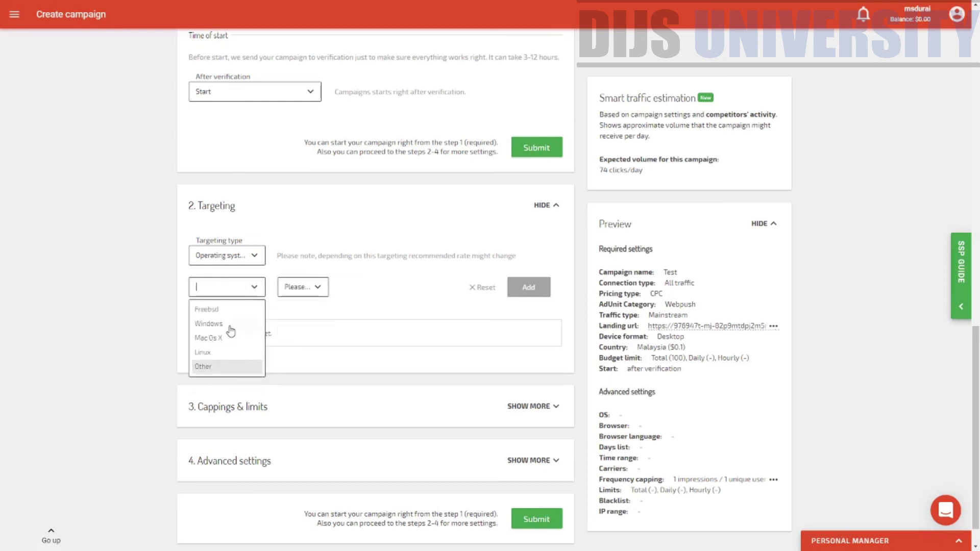
{"action": "left_click", "coordinate": [228, 332]}
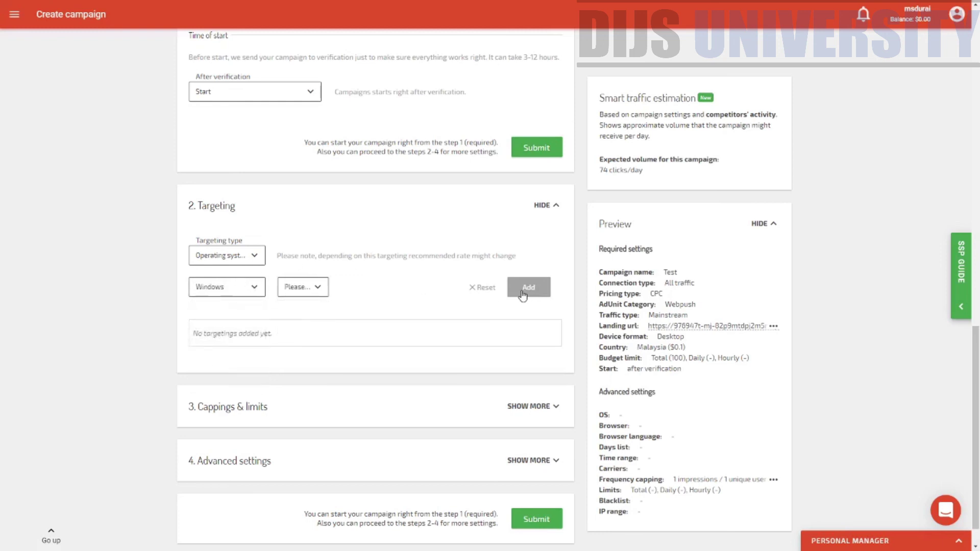
Include Windows versions 8.0 and 10.0 and add the targeting
{"action": "left_click", "coordinate": [306, 289]}
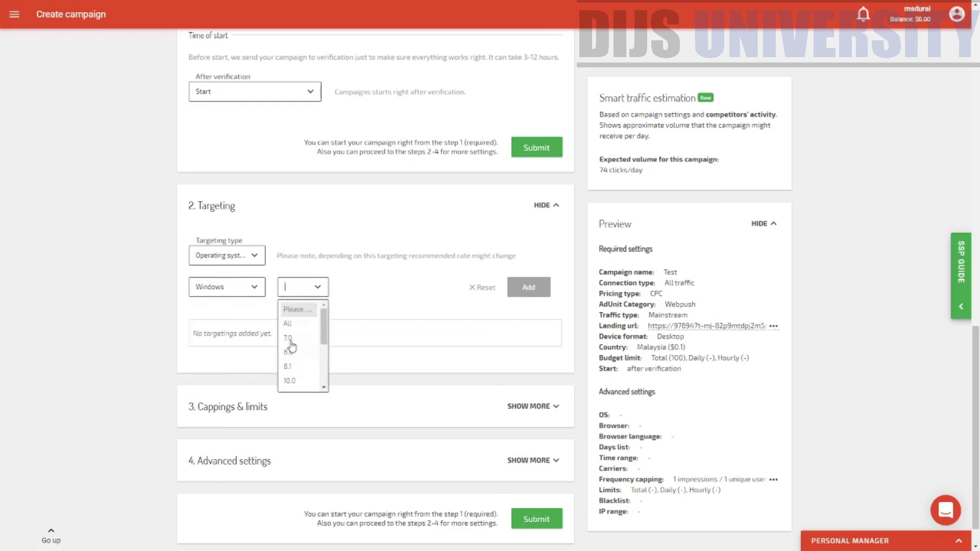
{"action": "left_click", "coordinate": [291, 354]}
{"action": "left_click", "coordinate": [313, 286]}
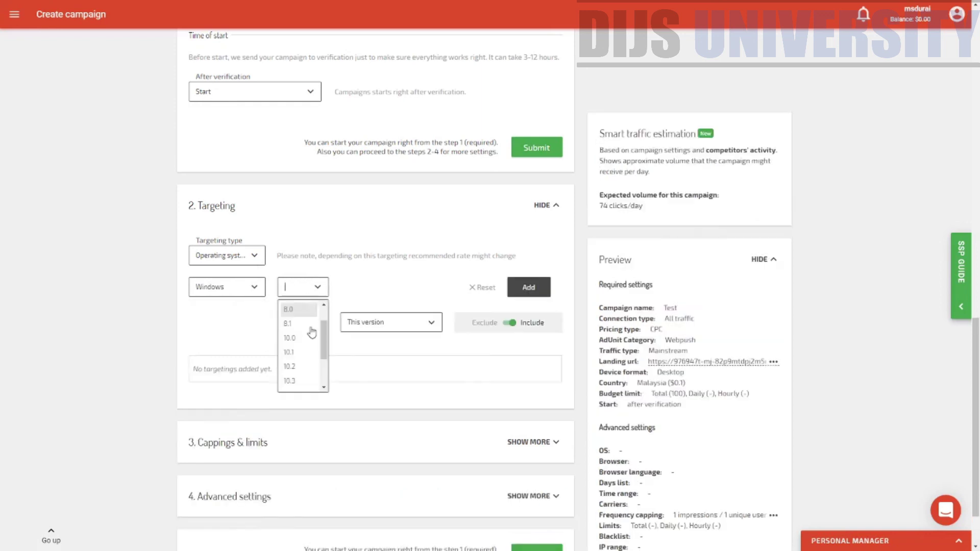
{"action": "left_click", "coordinate": [293, 337]}
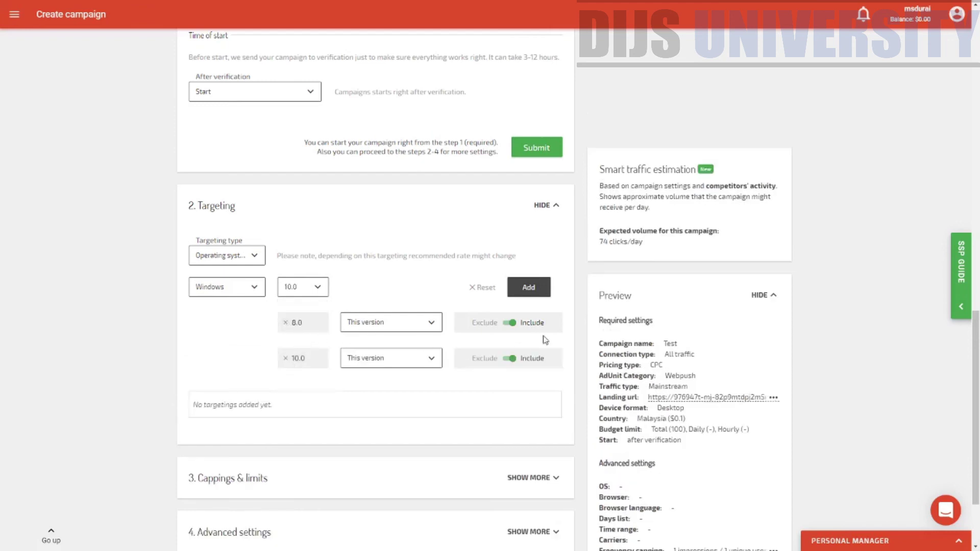
{"action": "left_click", "coordinate": [529, 286]}
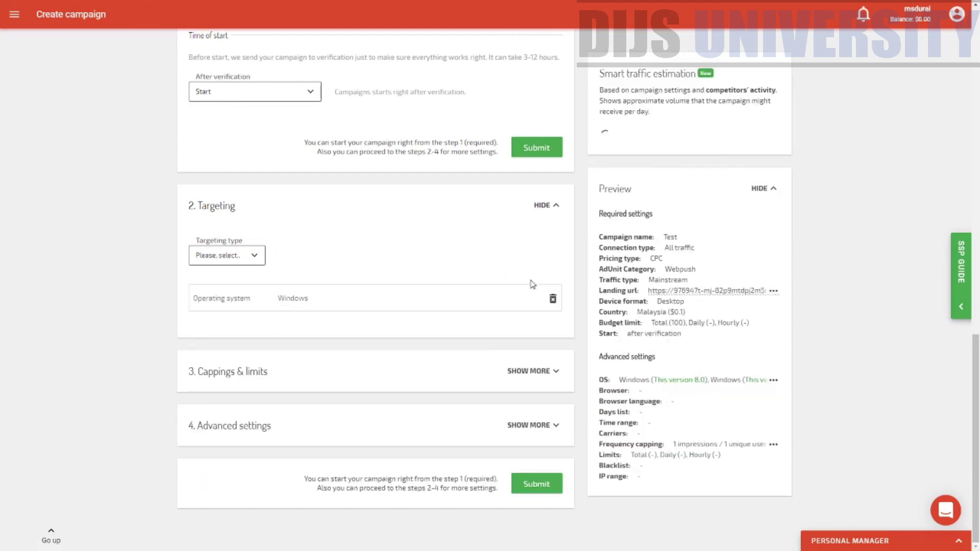
Add a Browser targeting rule for Chrome version 22.0
{"action": "left_click", "coordinate": [250, 255]}
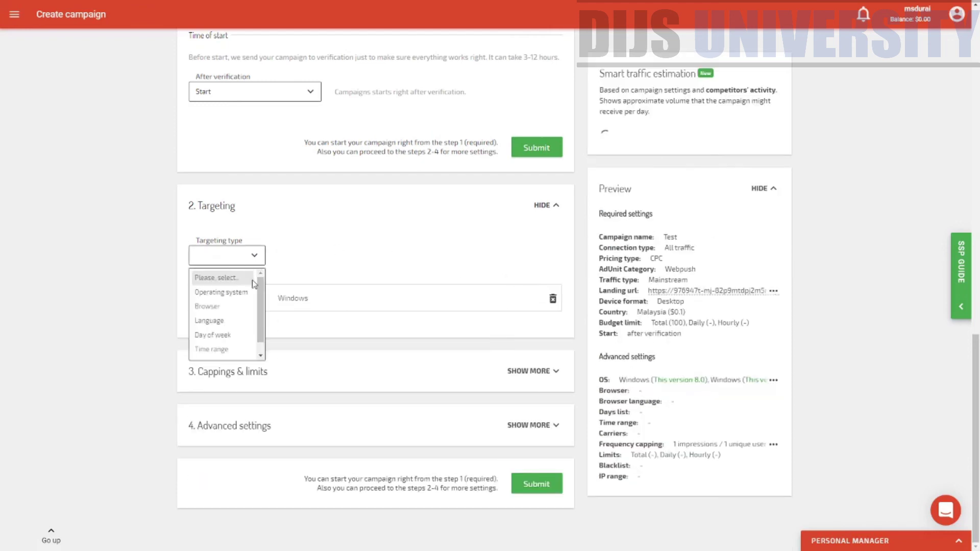
{"action": "left_click", "coordinate": [231, 314]}
{"action": "left_click", "coordinate": [258, 293]}
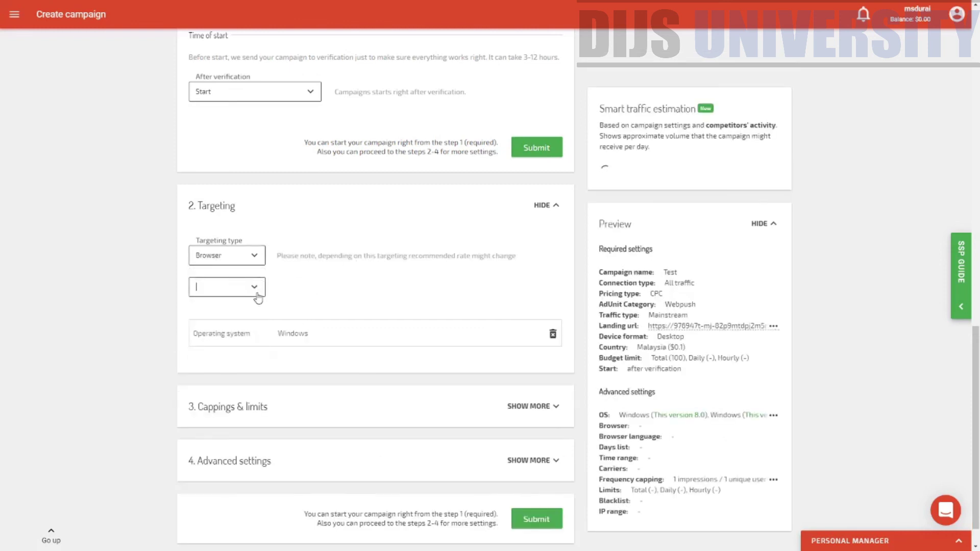
{"action": "left_click", "coordinate": [247, 325]}
{"action": "left_click", "coordinate": [318, 289]}
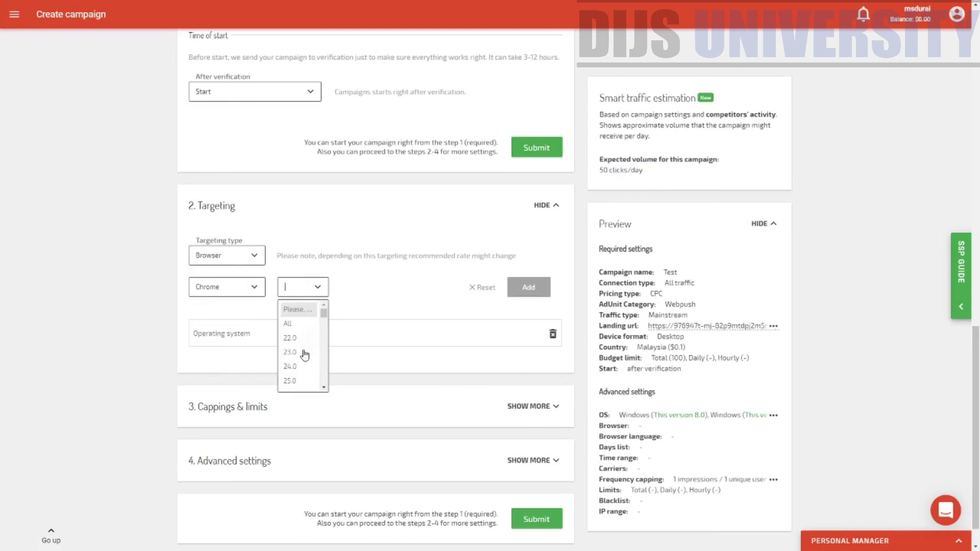
{"action": "left_click", "coordinate": [299, 339]}
{"action": "left_click", "coordinate": [516, 287]}
{"action": "left_click", "coordinate": [252, 260]}
{"action": "scroll", "coordinate": [250, 329], "scroll_direction": "down", "scroll_amount": 1}
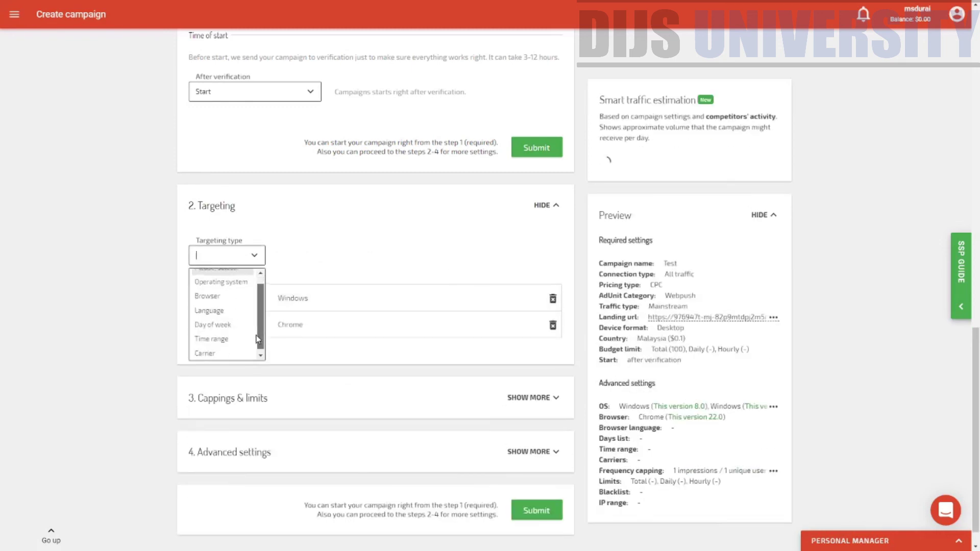
Add a Language targeting rule for English so the preview shows English
{"action": "left_click", "coordinate": [220, 308]}
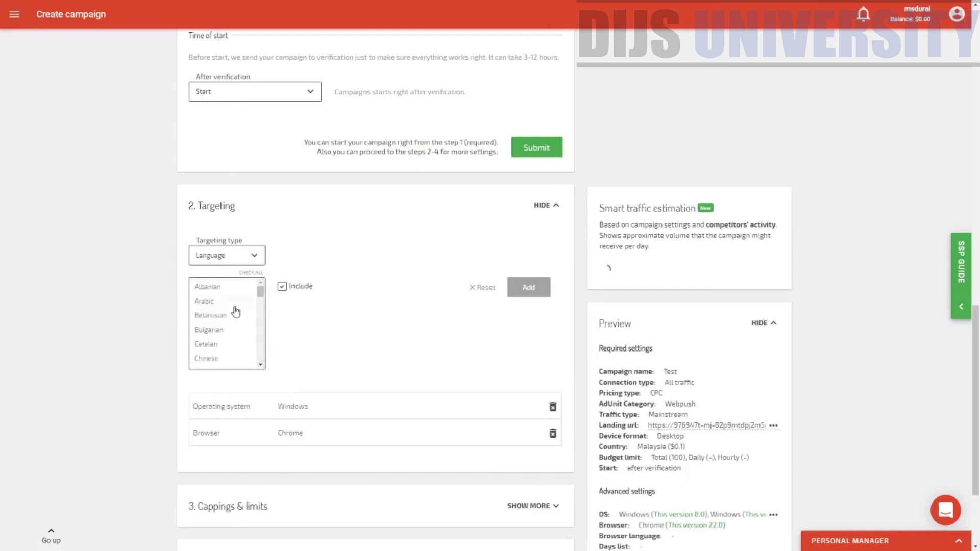
{"action": "left_click_drag", "start_coordinate": [260, 293], "coordinate": [260, 310]}
{"action": "left_click", "coordinate": [225, 293]}
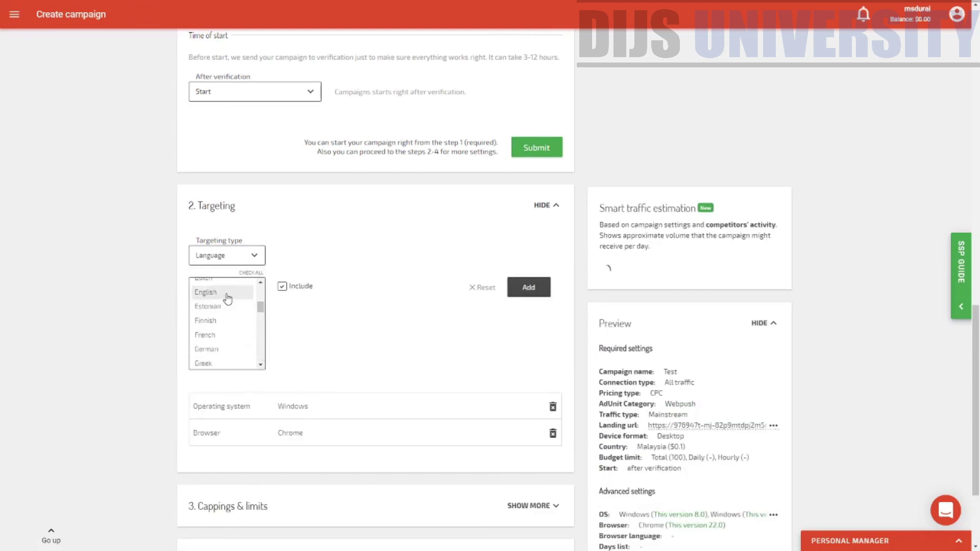
{"action": "left_click", "coordinate": [509, 290]}
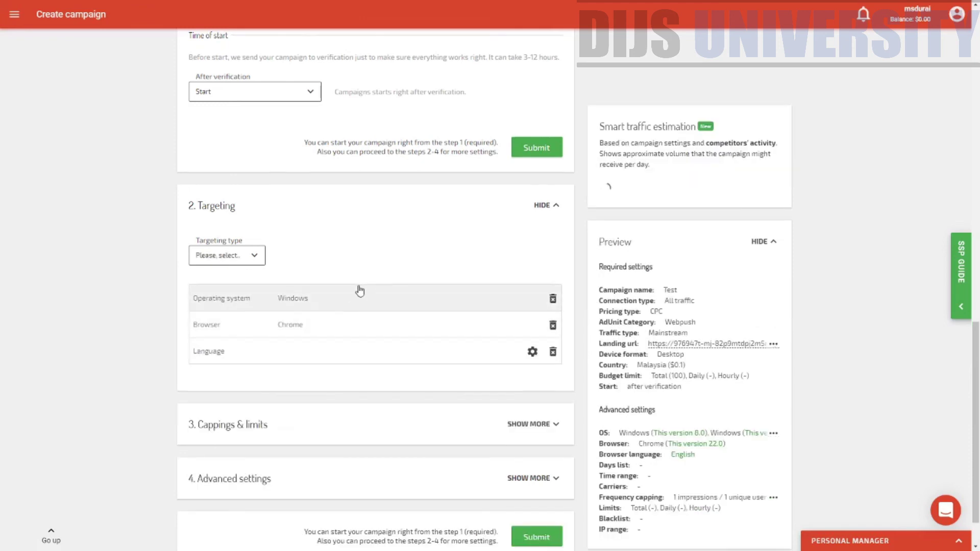
{"action": "scroll", "coordinate": [352, 364], "scroll_direction": "up", "scroll_amount": 1}
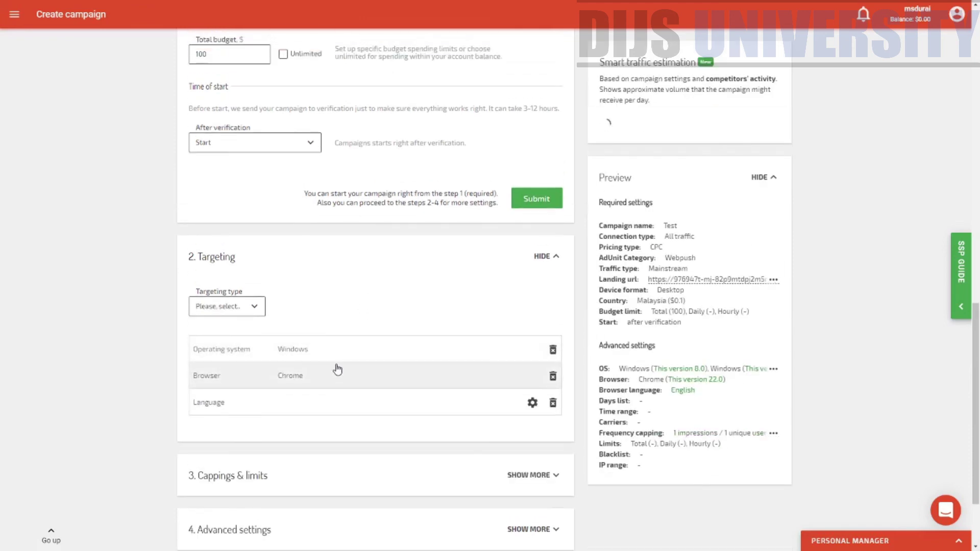
{"action": "scroll", "coordinate": [335, 370], "scroll_direction": "down", "scroll_amount": 2}
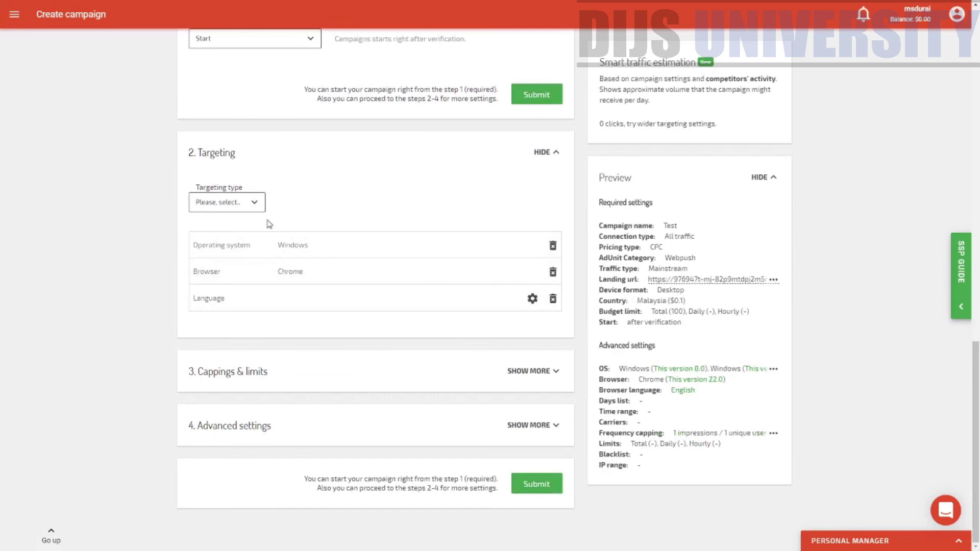
{"action": "left_click", "coordinate": [519, 372]}
Enter 10 as the daily budget limit and expand the Advanced settings section
{"action": "scroll", "coordinate": [459, 375], "scroll_direction": "down", "scroll_amount": 5}
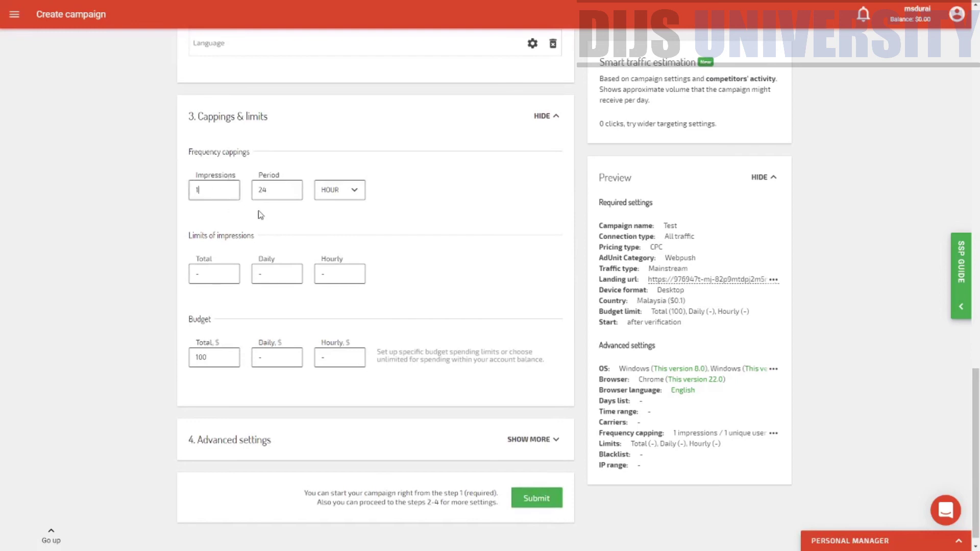
{"action": "left_click_drag", "start_coordinate": [185, 235], "coordinate": [341, 268]}
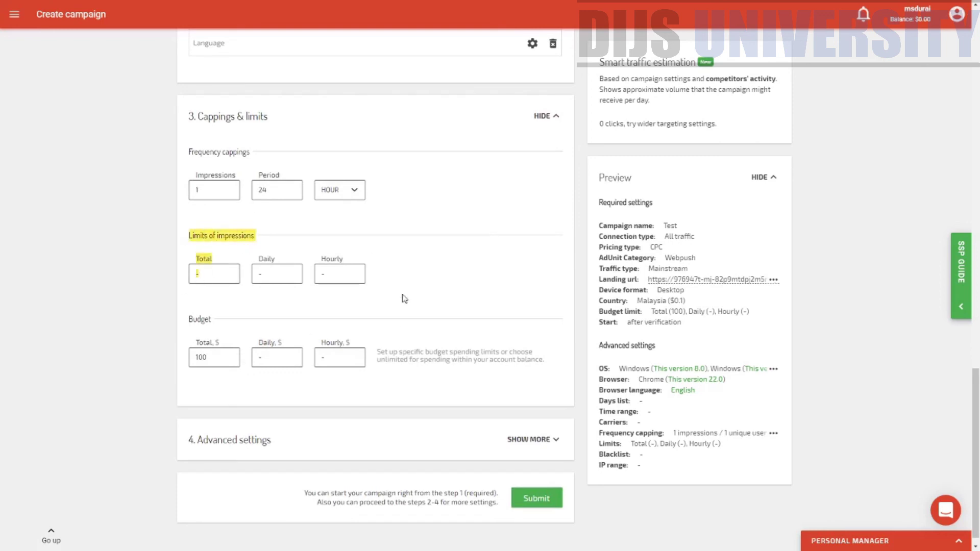
{"action": "left_click", "coordinate": [452, 278]}
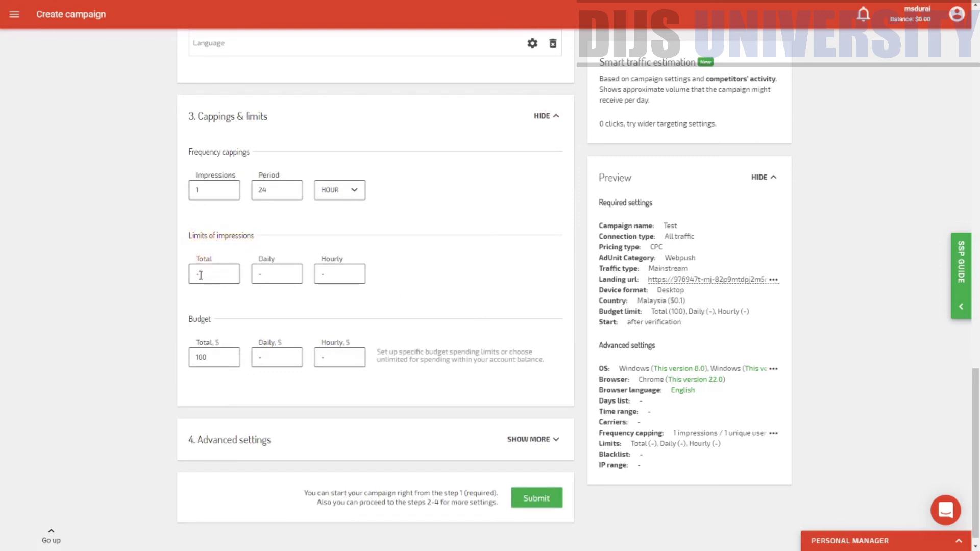
{"action": "left_click", "coordinate": [280, 359]}
{"action": "type", "text": "10"}
{"action": "left_click", "coordinate": [538, 440]}
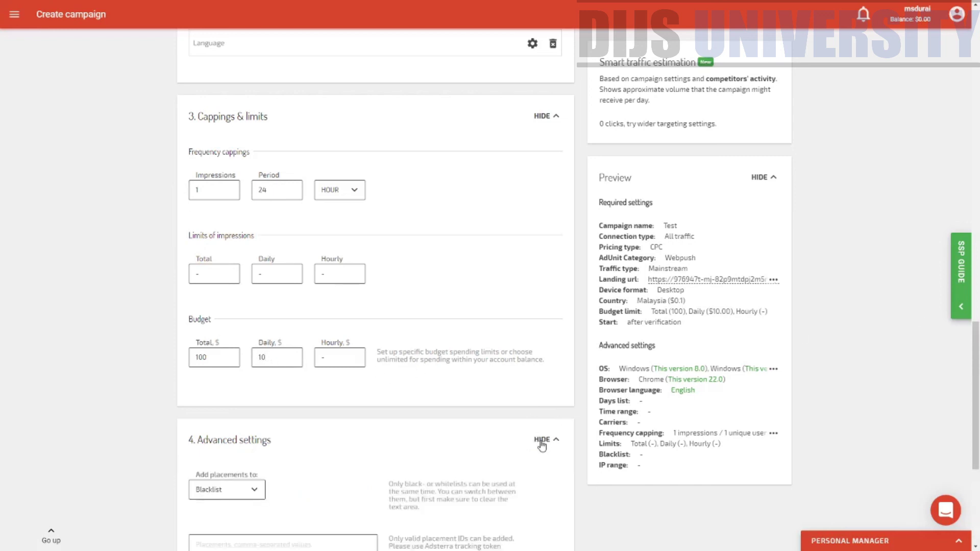
{"action": "scroll", "coordinate": [451, 437], "scroll_direction": "down", "scroll_amount": 2}
{"action": "scroll", "coordinate": [452, 437], "scroll_direction": "down", "scroll_amount": 3}
{"action": "left_click", "coordinate": [263, 283]}
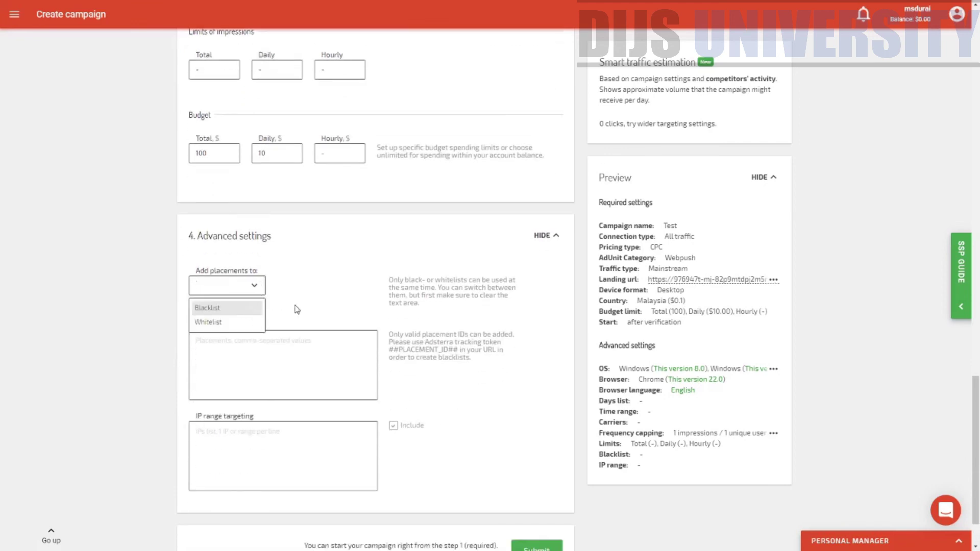
{"action": "left_click", "coordinate": [347, 277]}
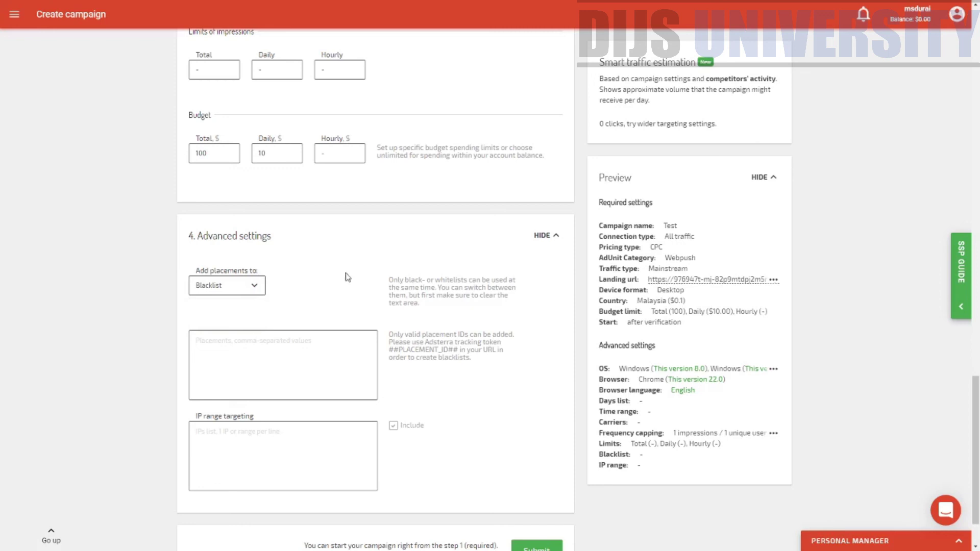
{"action": "scroll", "coordinate": [542, 400], "scroll_direction": "down", "scroll_amount": 2}
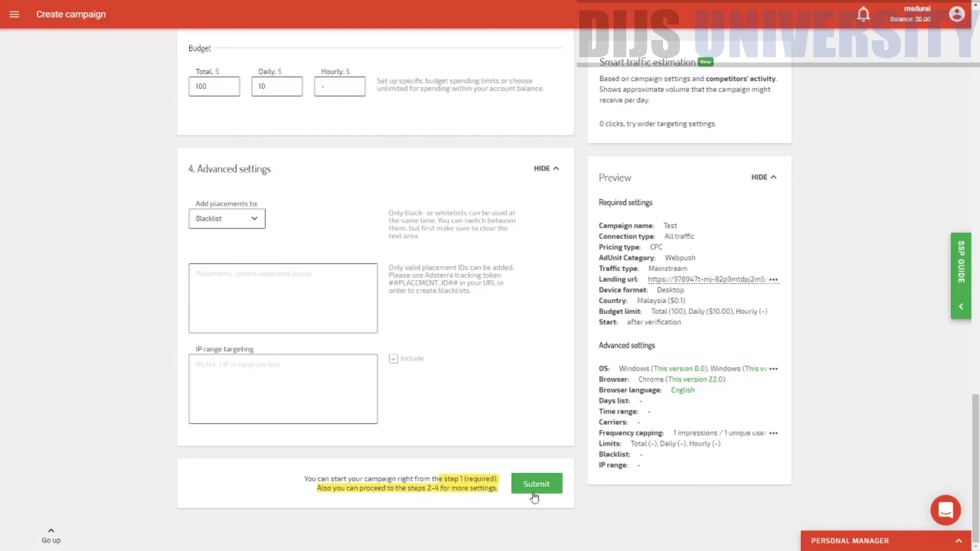
{"action": "scroll", "coordinate": [476, 144], "scroll_direction": "up", "scroll_amount": 15}
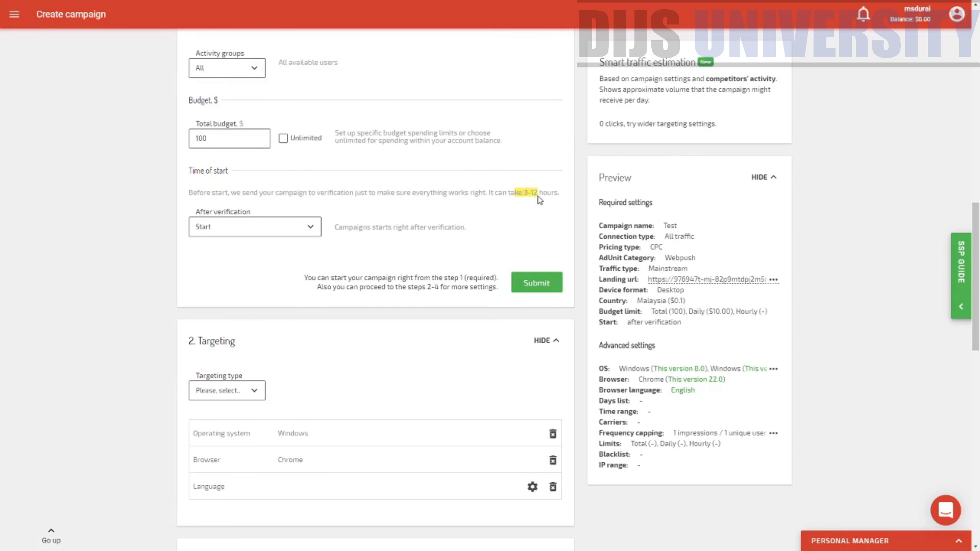
{"action": "left_click_drag", "start_coordinate": [976, 273], "coordinate": [976, 458]}
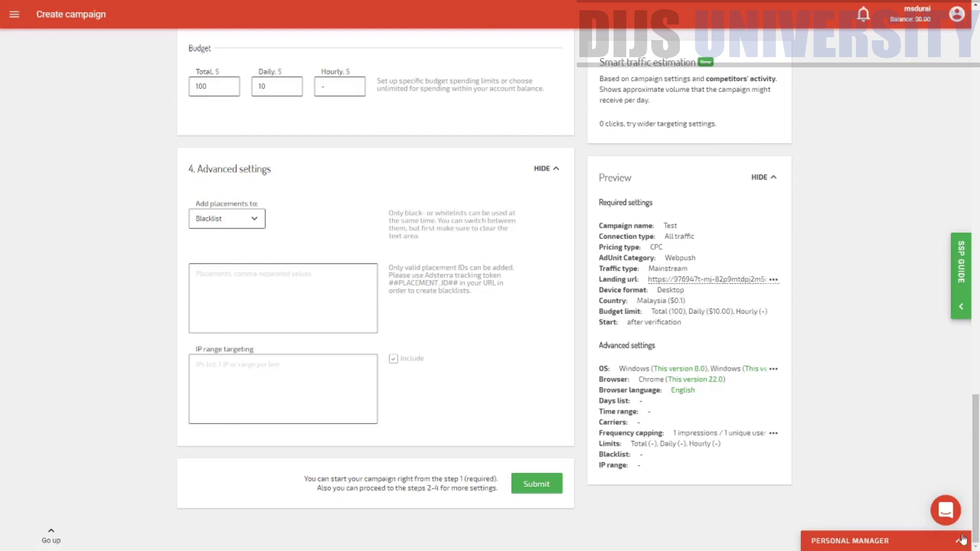
{"action": "scroll", "coordinate": [971, 405], "scroll_direction": "up", "scroll_amount": 3}
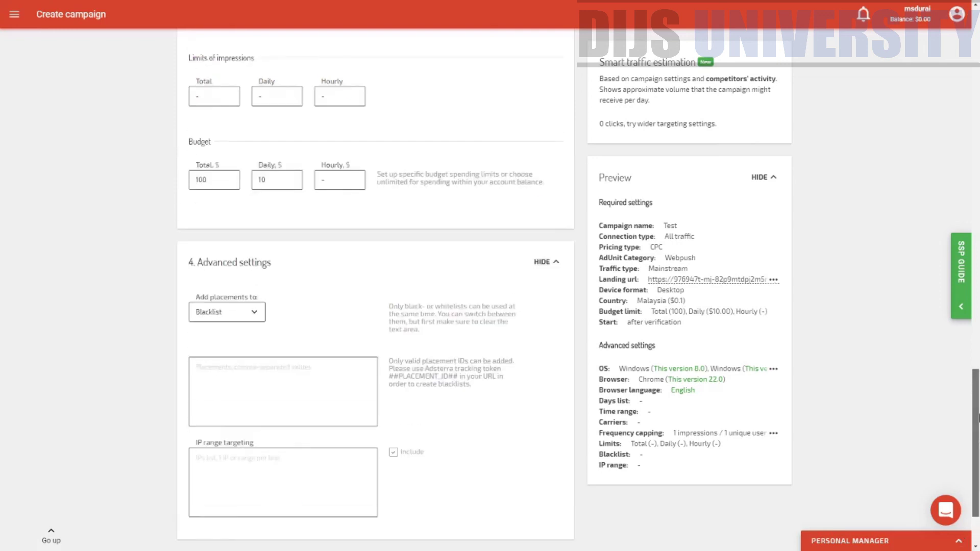
{"action": "scroll", "coordinate": [945, 326], "scroll_direction": "up", "scroll_amount": 13}
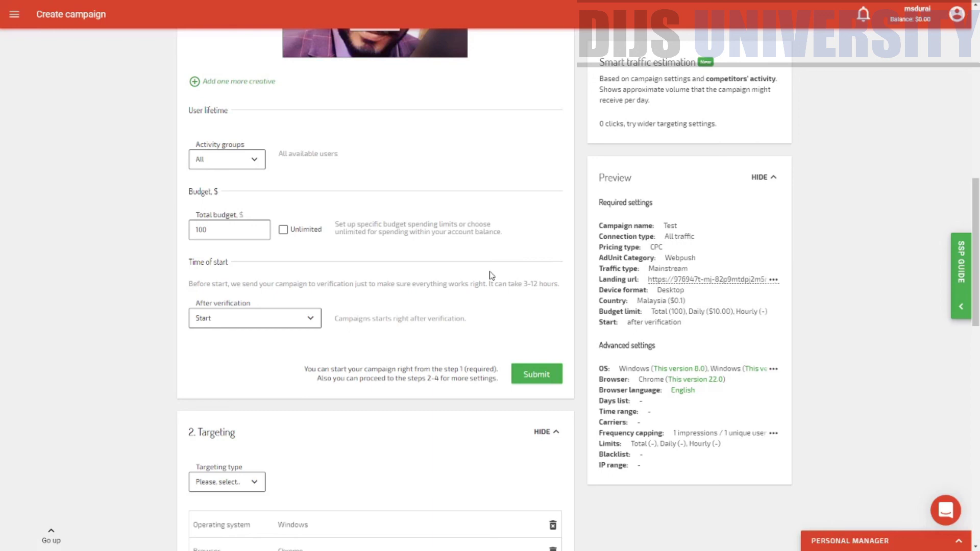
{"action": "scroll", "coordinate": [451, 289], "scroll_direction": "up", "scroll_amount": 10}
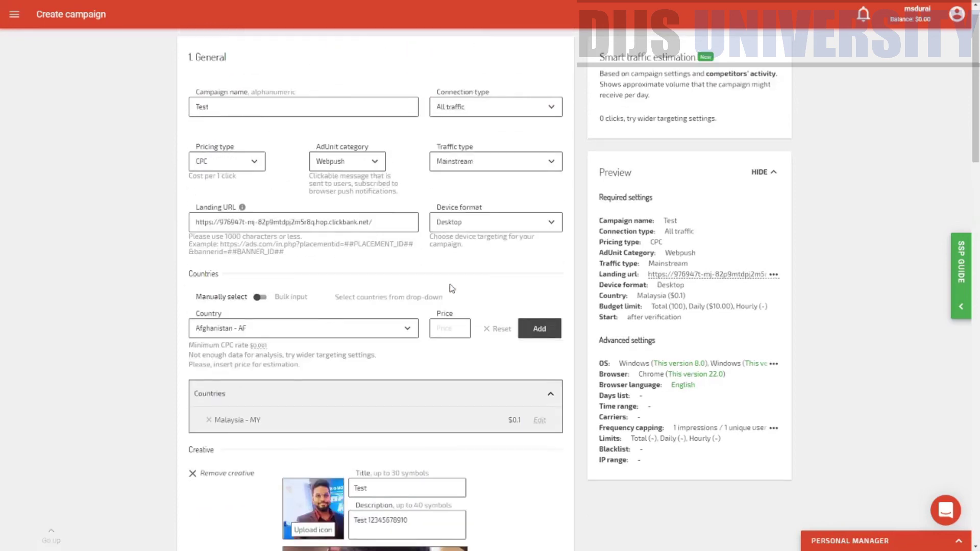
{"action": "scroll", "coordinate": [451, 288], "scroll_direction": "down", "scroll_amount": 5}
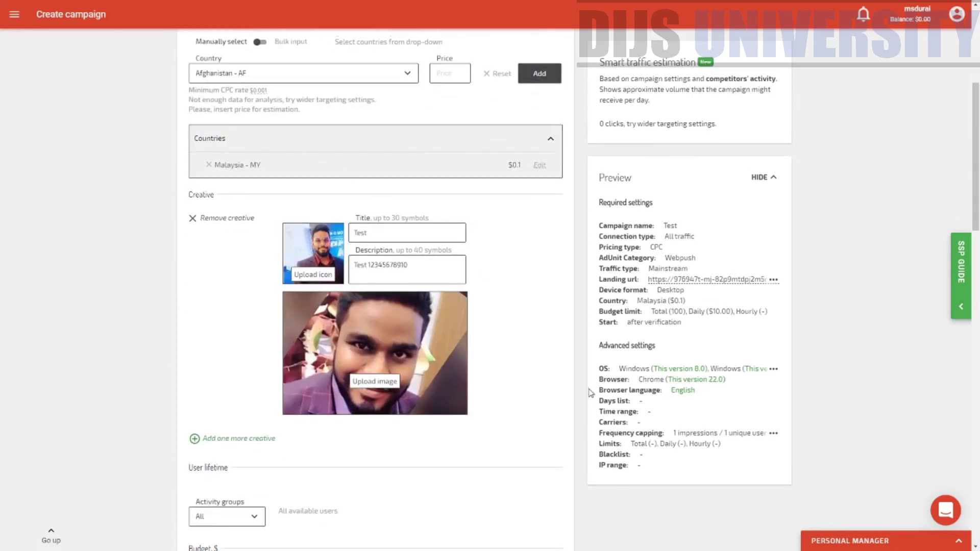
{"action": "scroll", "coordinate": [591, 390], "scroll_direction": "down", "scroll_amount": 13}
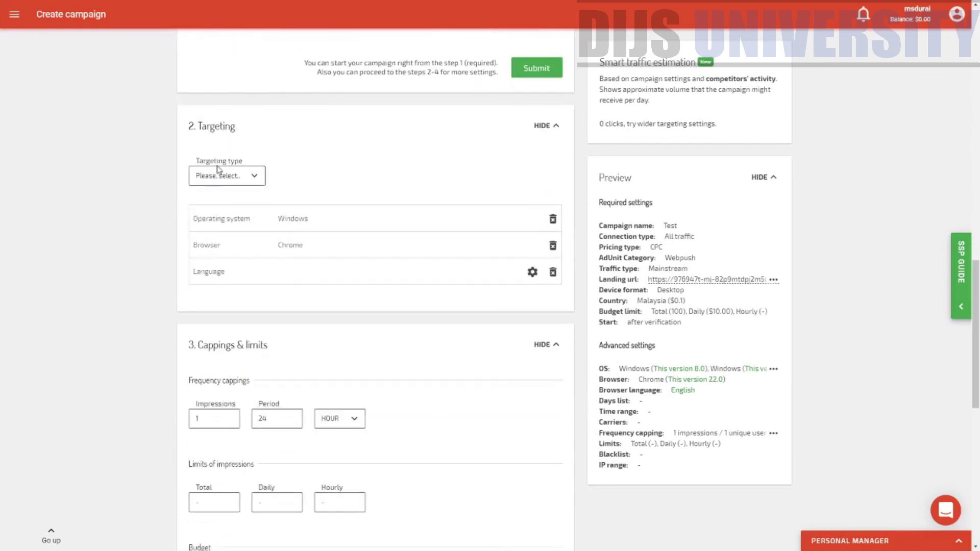